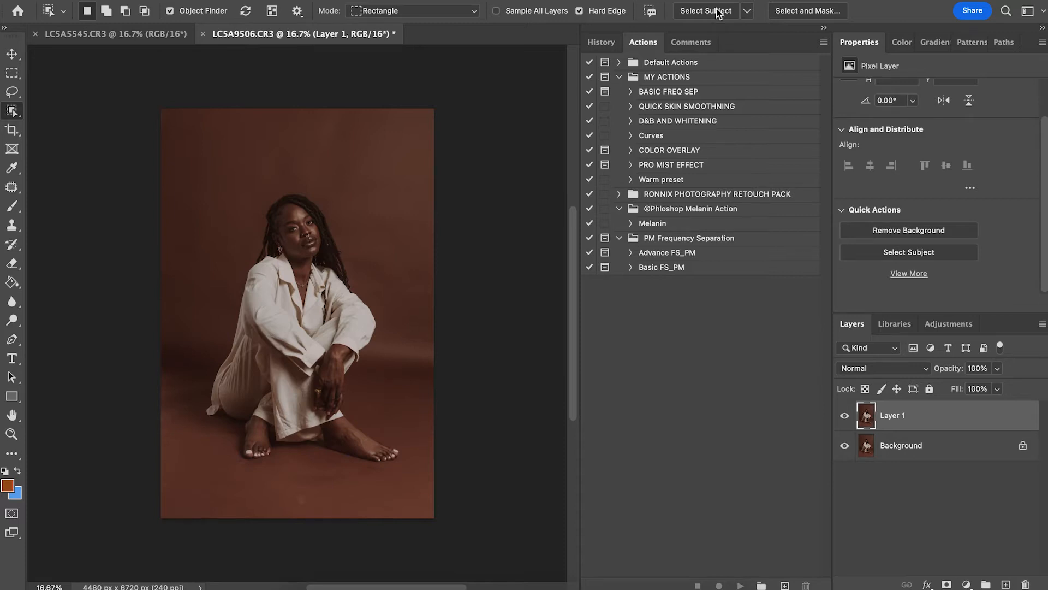
Select the seated woman with Select Subject, and switch to the Lasso tool for refining the selection.
{"action": "left_click", "coordinate": [712, 12]}
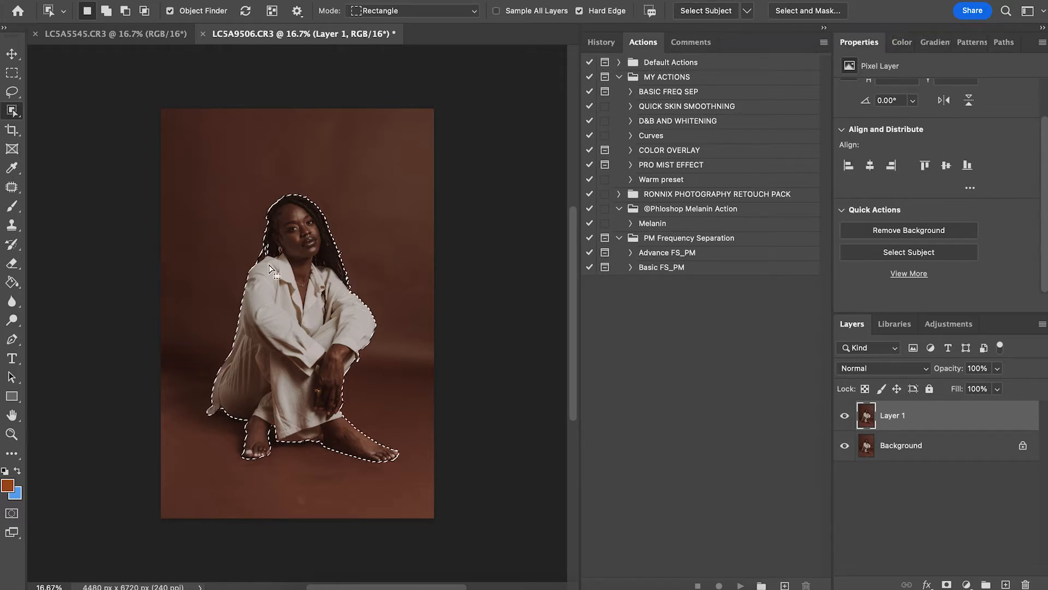
{"action": "key", "text": "l"}
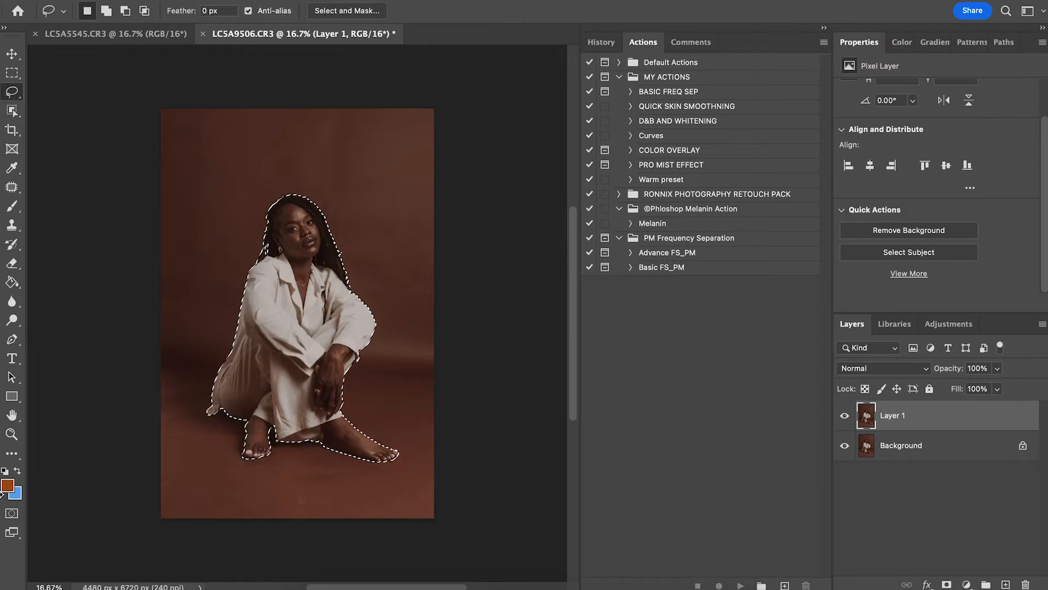
Inspect the selection edge around the hair, sleeves, hand, trousers and both feet for missed or wrongly included areas.
{"action": "left_click_drag", "start_coordinate": [249, 301], "coordinate": [375, 281]}
{"action": "left_click_drag", "start_coordinate": [366, 178], "coordinate": [273, 416]}
{"action": "left_click_drag", "start_coordinate": [333, 333], "coordinate": [233, 248]}
{"action": "left_click_drag", "start_coordinate": [410, 382], "coordinate": [351, 403]}
{"action": "left_click_drag", "start_coordinate": [393, 436], "coordinate": [415, 308]}
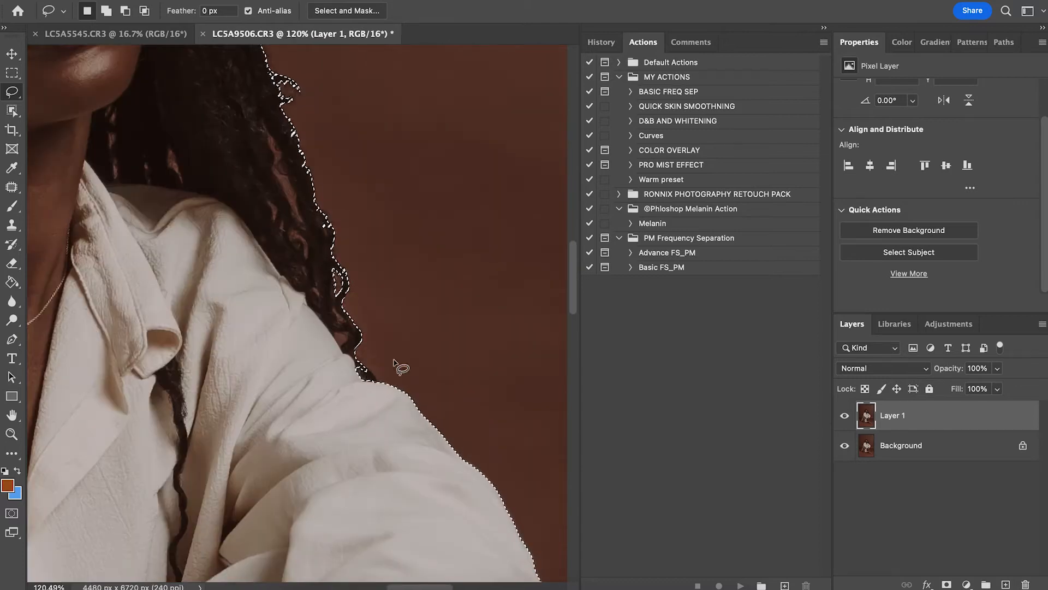
{"action": "left_click_drag", "start_coordinate": [276, 370], "coordinate": [254, 369]}
{"action": "left_click_drag", "start_coordinate": [355, 411], "coordinate": [294, 398]}
{"action": "left_click_drag", "start_coordinate": [352, 361], "coordinate": [286, 382]}
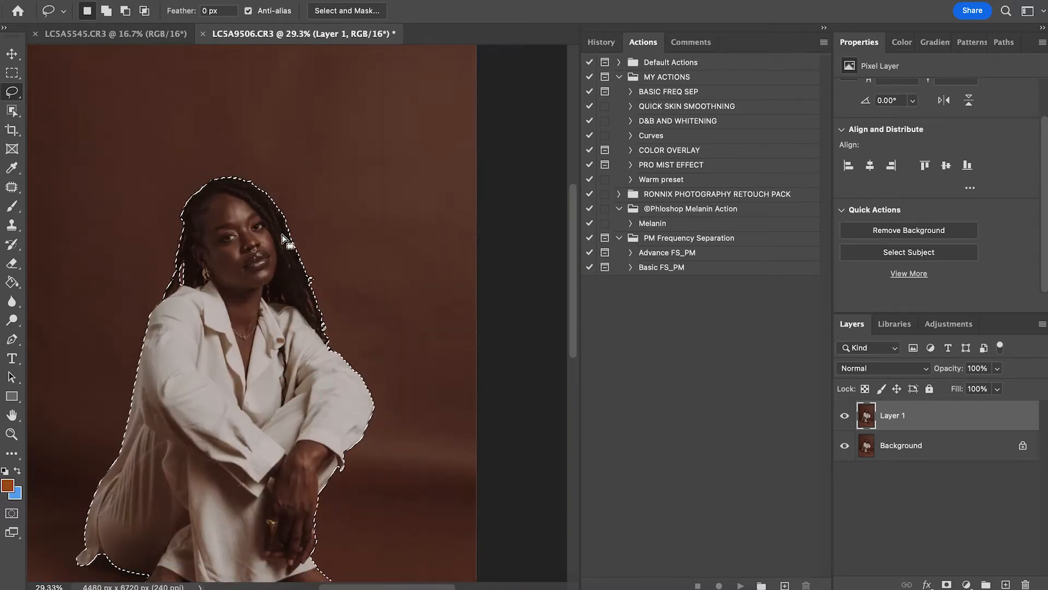
{"action": "left_click_drag", "start_coordinate": [290, 224], "coordinate": [316, 236]}
{"action": "left_click_drag", "start_coordinate": [362, 235], "coordinate": [353, 60]}
{"action": "left_click_drag", "start_coordinate": [372, 415], "coordinate": [324, 309]}
{"action": "left_click_drag", "start_coordinate": [358, 360], "coordinate": [412, 369]}
{"action": "left_click_drag", "start_coordinate": [368, 446], "coordinate": [388, 243]}
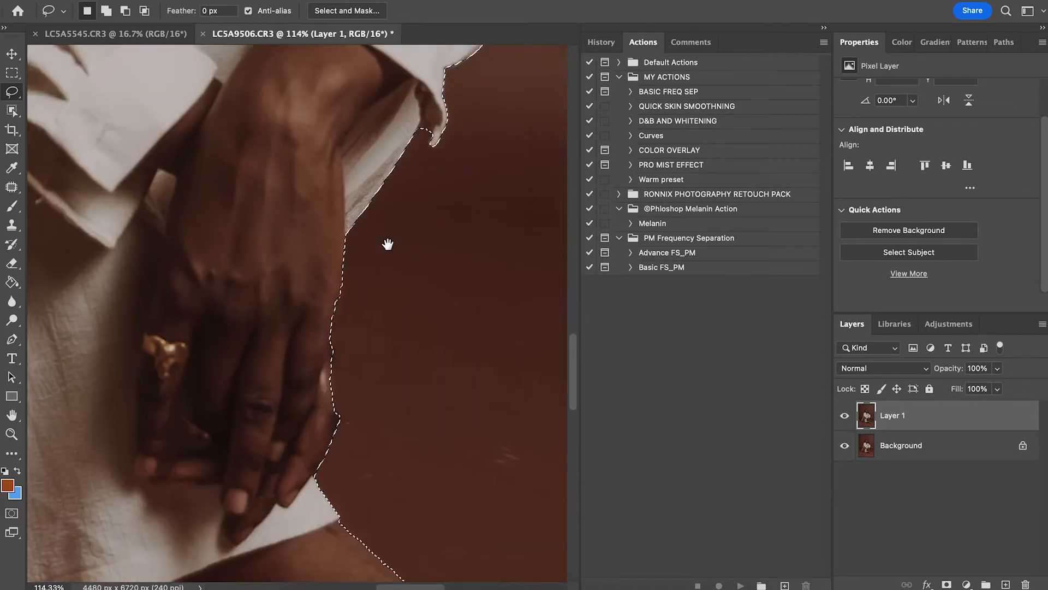
{"action": "left_click_drag", "start_coordinate": [377, 306], "coordinate": [355, 109]}
{"action": "left_click_drag", "start_coordinate": [335, 381], "coordinate": [194, 325]}
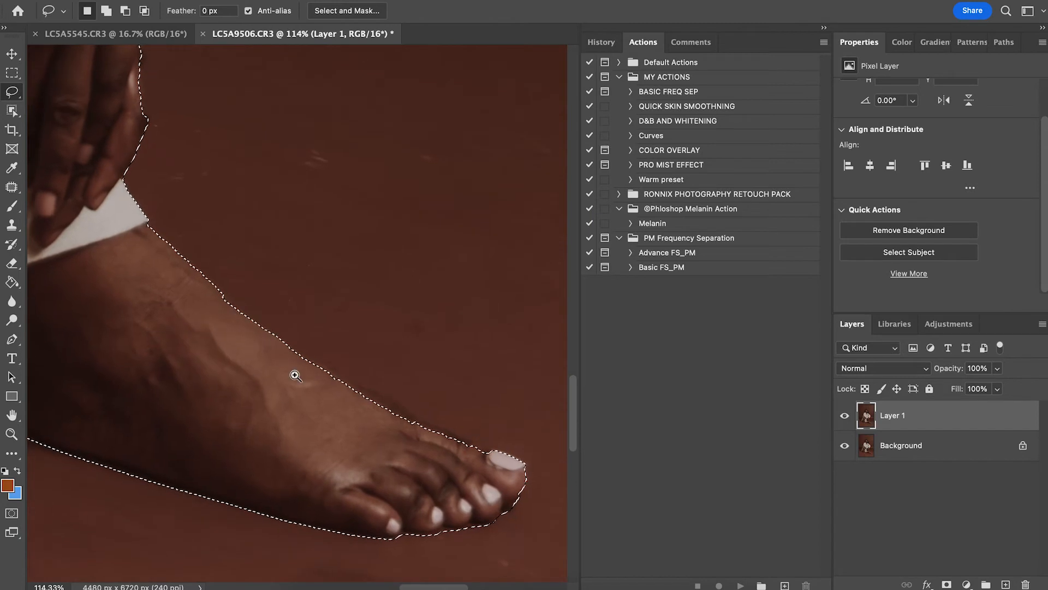
{"action": "mouse_move", "coordinate": [361, 416]}
{"action": "left_mouse_down"}
{"action": "mouse_move", "coordinate": [401, 423]}
{"action": "mouse_move", "coordinate": [372, 416]}
{"action": "left_mouse_up"}
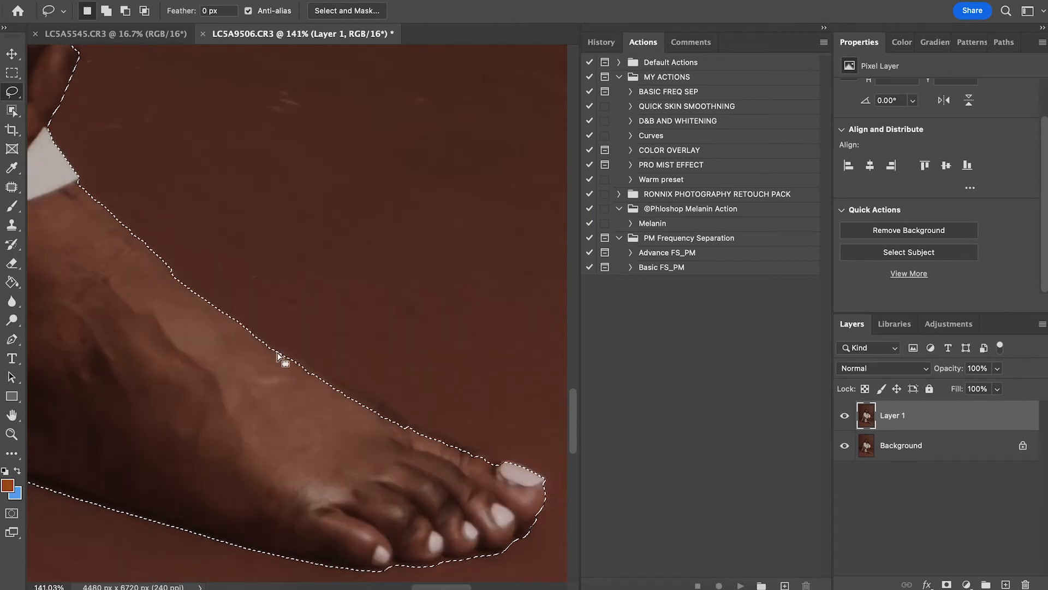
{"action": "left_click_drag", "start_coordinate": [403, 452], "coordinate": [297, 463]}
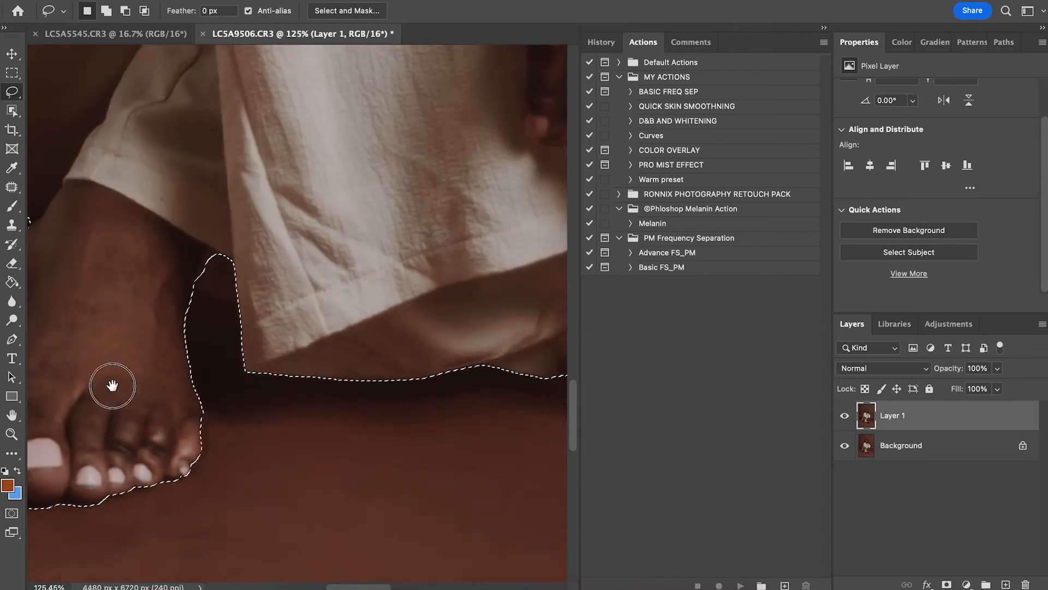
{"action": "left_click_drag", "start_coordinate": [111, 386], "coordinate": [329, 452]}
{"action": "left_click_drag", "start_coordinate": [378, 369], "coordinate": [465, 554]}
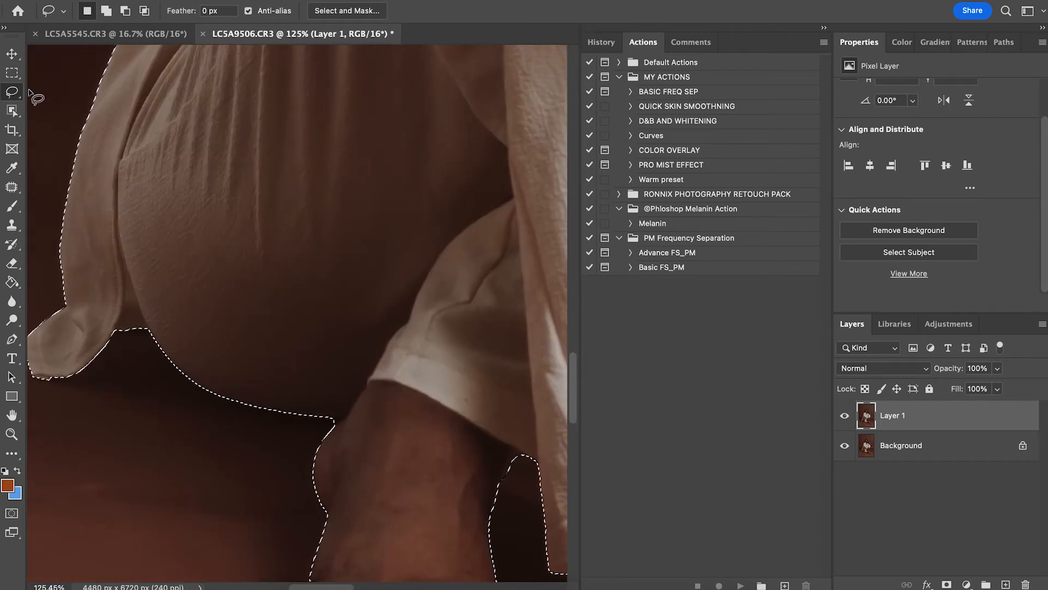
{"action": "left_click_drag", "start_coordinate": [538, 474], "coordinate": [3, 365]}
{"action": "left_click_drag", "start_coordinate": [92, 353], "coordinate": [31, 309]}
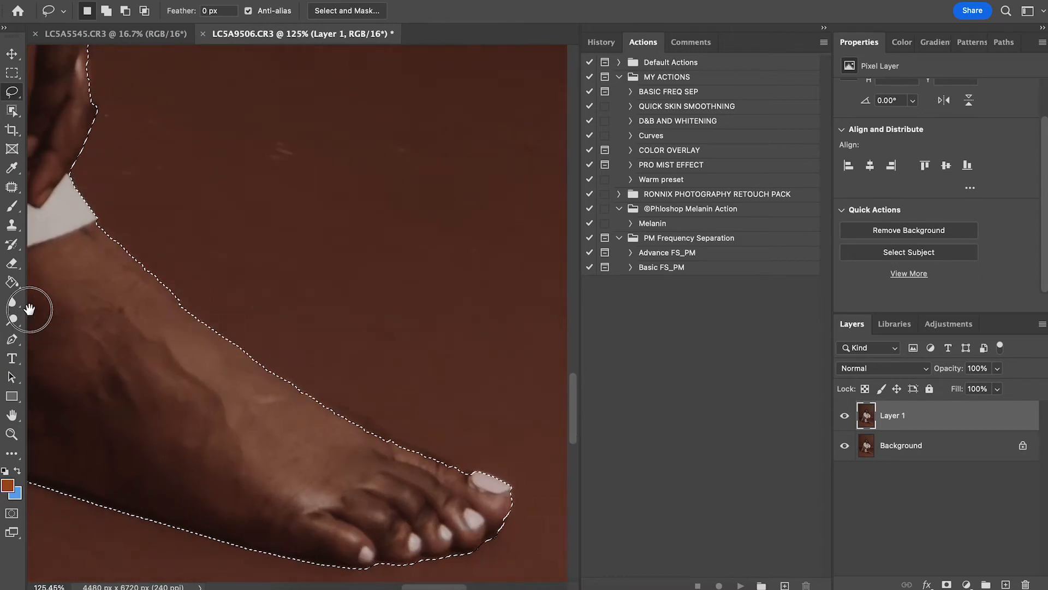
Add the missed strip along the upper edge of the outstretched foot to the selection with the Lasso tool.
{"action": "left_click_drag", "start_coordinate": [139, 369], "coordinate": [25, 282]}
{"action": "left_click_drag", "start_coordinate": [164, 279], "coordinate": [129, 259]}
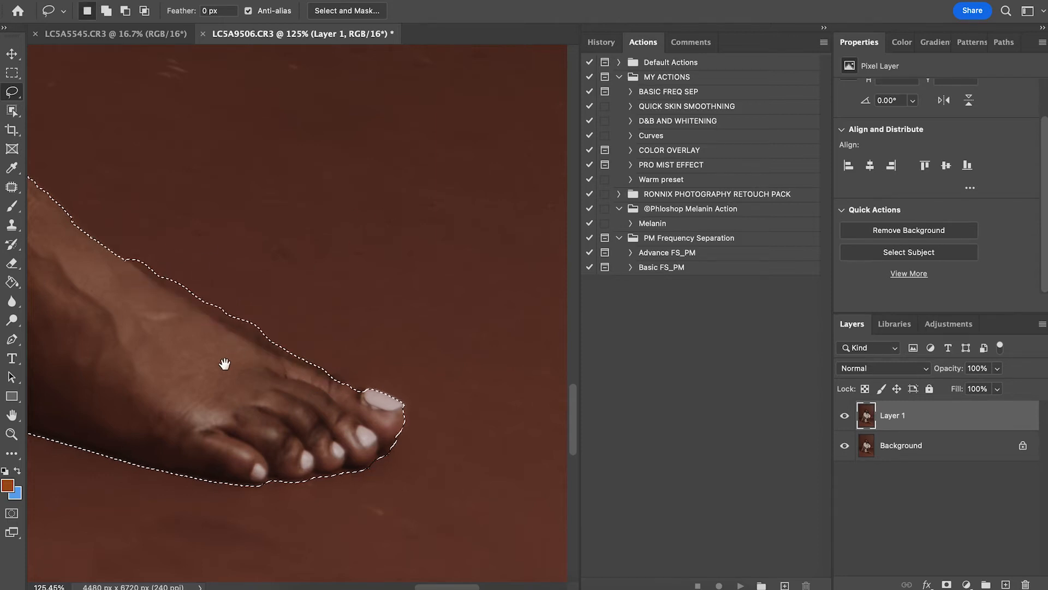
{"action": "mouse_move", "coordinate": [265, 377]}
{"action": "left_mouse_down"}
{"action": "mouse_move", "coordinate": [232, 379]}
{"action": "mouse_move", "coordinate": [300, 386]}
{"action": "mouse_move", "coordinate": [189, 399]}
{"action": "left_mouse_up"}
{"action": "key", "text": "ctrl+z"}
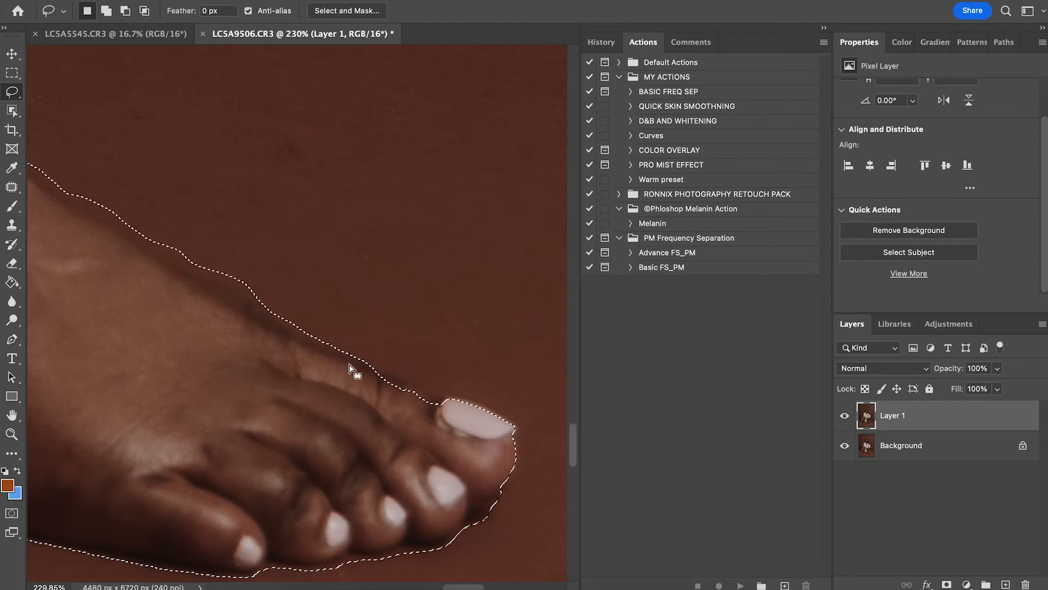
{"action": "mouse_move", "coordinate": [472, 404]}
{"action": "left_mouse_down"}
{"action": "mouse_move", "coordinate": [393, 369]}
{"action": "mouse_move", "coordinate": [358, 378]}
{"action": "mouse_move", "coordinate": [477, 433]}
{"action": "mouse_move", "coordinate": [439, 395]}
{"action": "mouse_move", "coordinate": [434, 422]}
{"action": "mouse_move", "coordinate": [375, 430]}
{"action": "mouse_move", "coordinate": [336, 419]}
{"action": "mouse_move", "coordinate": [415, 415]}
{"action": "mouse_move", "coordinate": [417, 428]}
{"action": "mouse_move", "coordinate": [350, 412]}
{"action": "mouse_move", "coordinate": [398, 402]}
{"action": "left_mouse_up"}
Add the missed outer edge of the small toe on the other foot to the selection with the Lasso tool.
{"action": "mouse_move", "coordinate": [349, 459]}
{"action": "left_mouse_down"}
{"action": "mouse_move", "coordinate": [322, 459]}
{"action": "mouse_move", "coordinate": [463, 456]}
{"action": "left_mouse_up"}
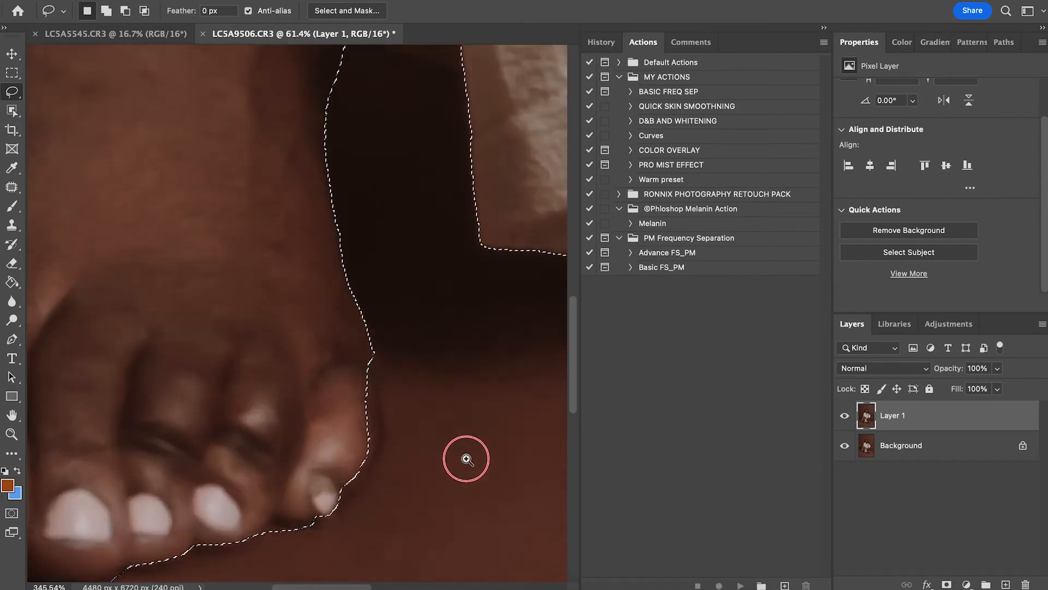
{"action": "left_click_drag", "start_coordinate": [377, 342], "coordinate": [388, 431]}
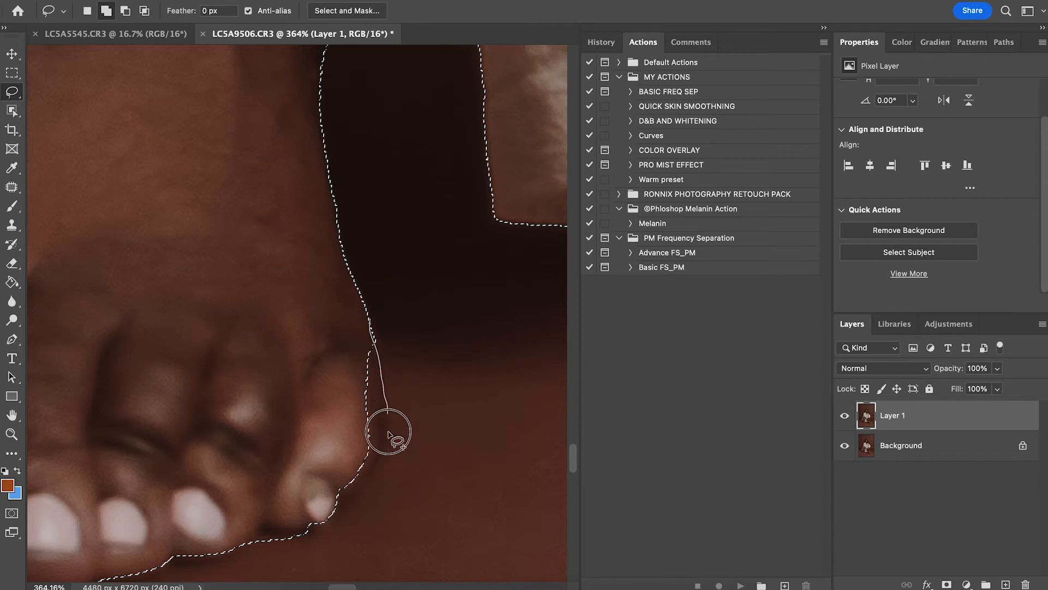
{"action": "left_click_drag", "start_coordinate": [296, 526], "coordinate": [298, 528]}
{"action": "mouse_move", "coordinate": [375, 444]}
{"action": "left_mouse_down"}
{"action": "mouse_move", "coordinate": [287, 447]}
{"action": "mouse_move", "coordinate": [264, 412]}
{"action": "mouse_move", "coordinate": [300, 415]}
{"action": "mouse_move", "coordinate": [379, 526]}
{"action": "left_mouse_up"}
Expand the subject selection by 10 pixels.
{"action": "mouse_move", "coordinate": [228, 391]}
{"action": "left_mouse_down"}
{"action": "mouse_move", "coordinate": [337, 393]}
{"action": "mouse_move", "coordinate": [219, 391]}
{"action": "left_mouse_up"}
{"action": "left_click_drag", "start_coordinate": [302, 339], "coordinate": [301, 446]}
{"action": "left_click_drag", "start_coordinate": [295, 170], "coordinate": [304, 379]}
{"action": "left_click_drag", "start_coordinate": [355, 267], "coordinate": [302, 398]}
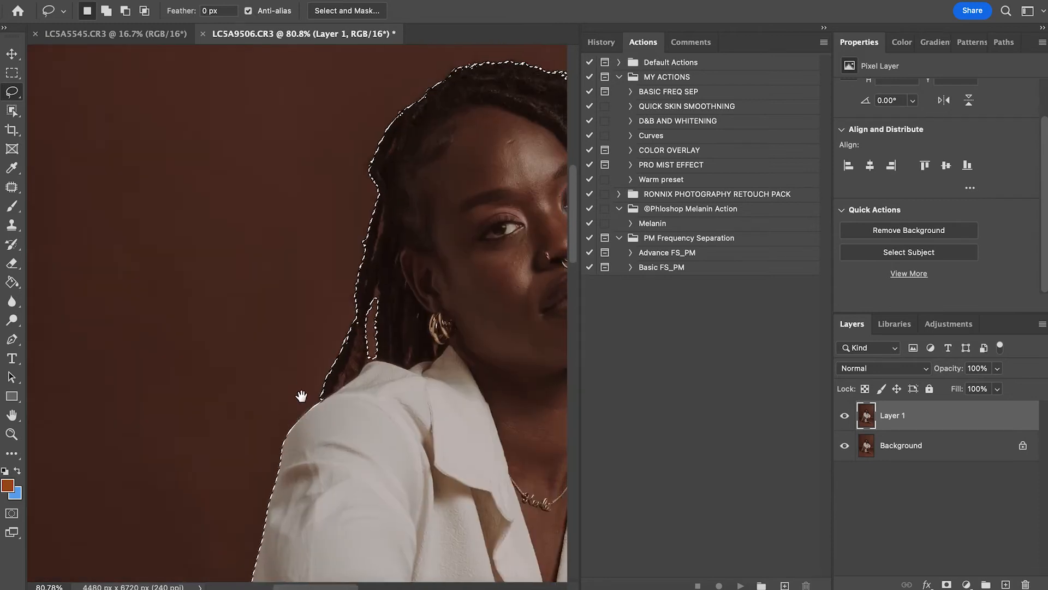
{"action": "left_click_drag", "start_coordinate": [344, 302], "coordinate": [398, 302]}
{"action": "mouse_move", "coordinate": [335, 382]}
{"action": "left_mouse_down"}
{"action": "mouse_move", "coordinate": [286, 424]}
{"action": "mouse_move", "coordinate": [269, 367]}
{"action": "mouse_move", "coordinate": [337, 458]}
{"action": "mouse_move", "coordinate": [295, 380]}
{"action": "mouse_move", "coordinate": [291, 317]}
{"action": "left_mouse_up"}
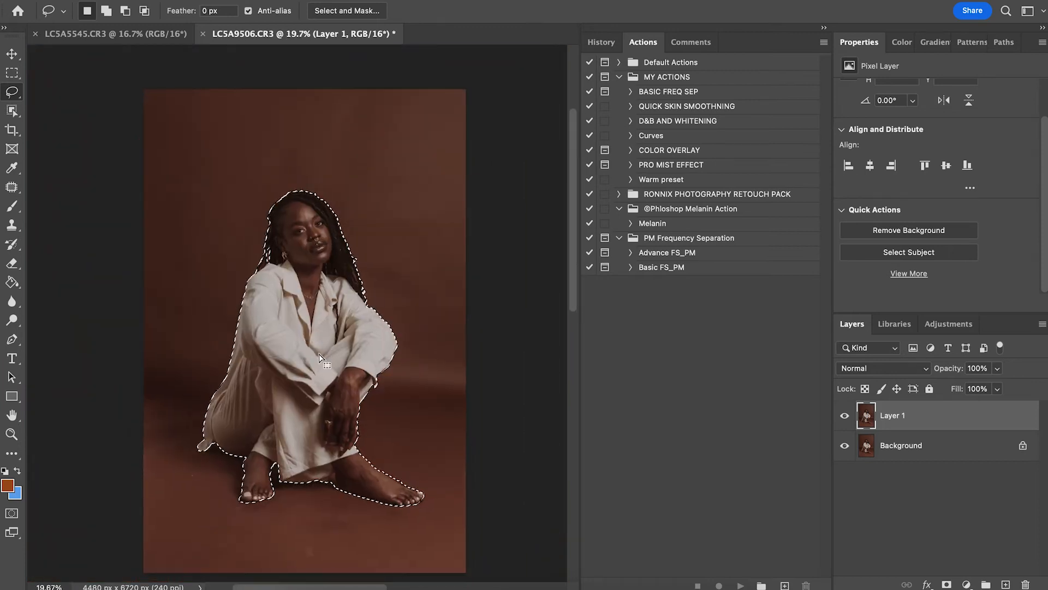
{"action": "left_click", "coordinate": [291, 0]}
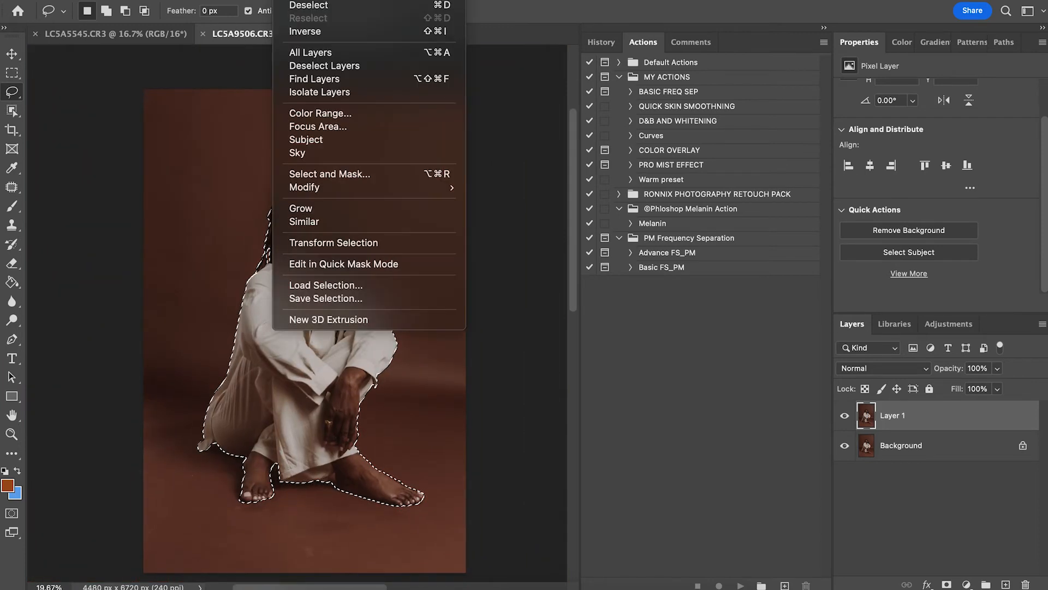
{"action": "mouse_move", "coordinate": [323, 188]}
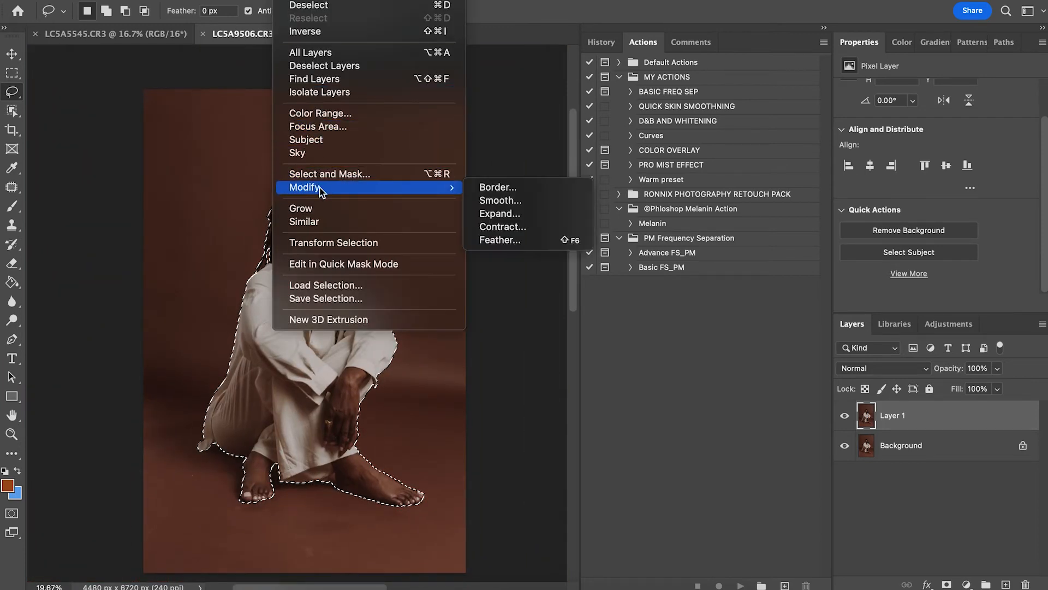
{"action": "left_click", "coordinate": [502, 215]}
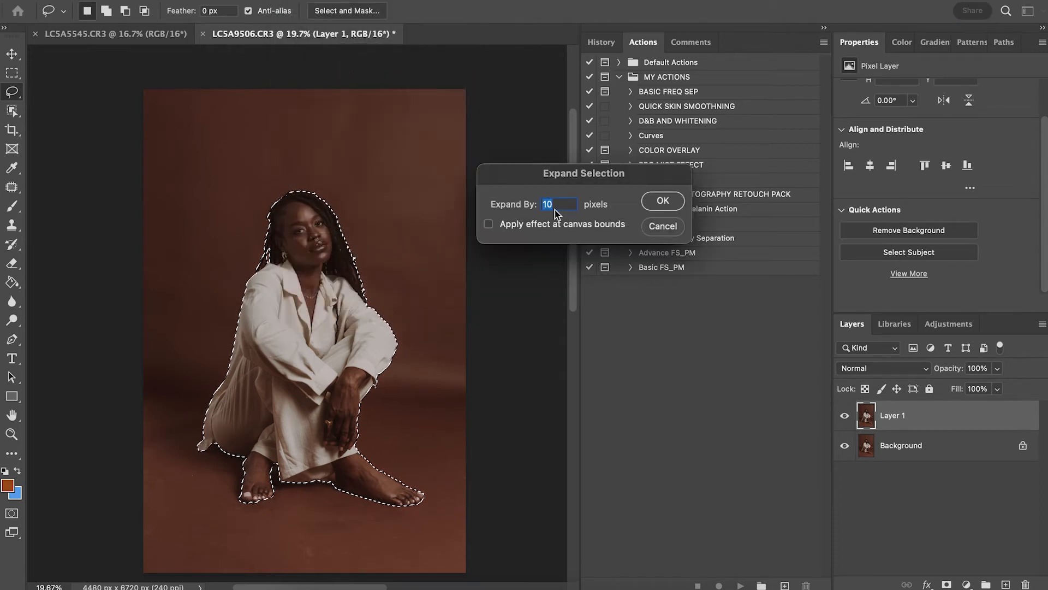
{"action": "key", "text": "Return"}
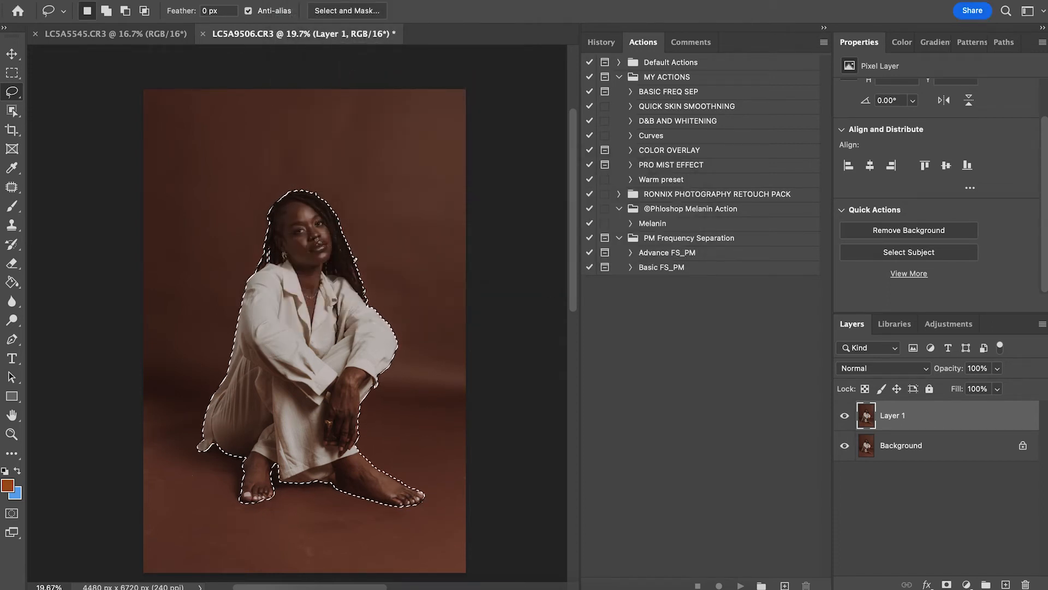
Check the expanded edge along the hair and apply a feather to the subject selection.
{"action": "scroll", "coordinate": [303, 234], "scroll_direction": "up", "scroll_amount": 10}
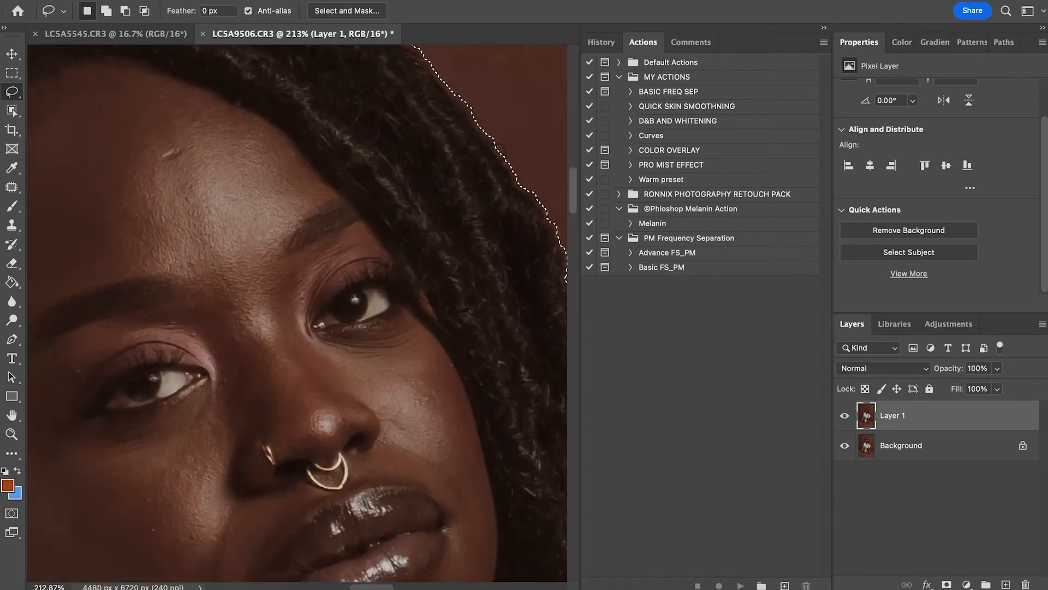
{"action": "scroll", "coordinate": [303, 235], "scroll_direction": "up", "scroll_amount": 1}
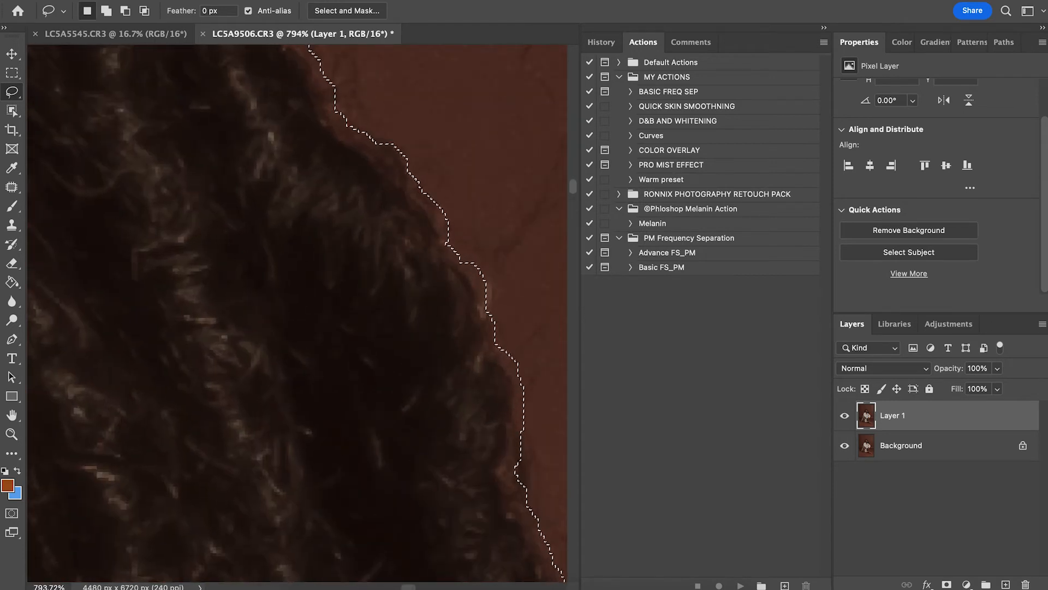
{"action": "scroll", "coordinate": [303, 234], "scroll_direction": "down", "scroll_amount": 4}
{"action": "scroll", "coordinate": [297, 314], "scroll_direction": "down", "scroll_amount": 5}
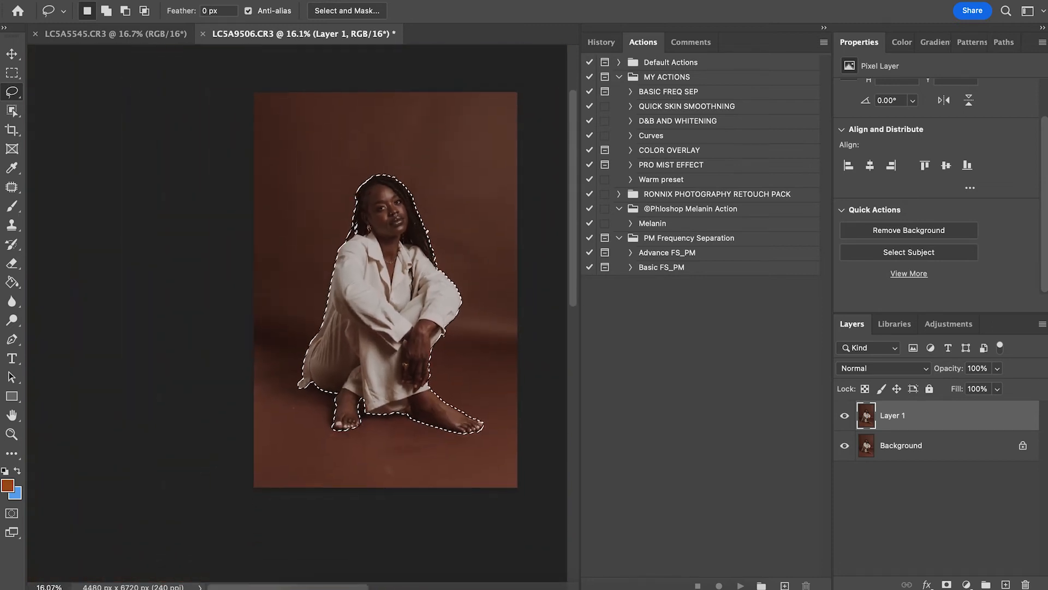
{"action": "scroll", "coordinate": [325, 383], "scroll_direction": "up", "scroll_amount": 2}
{"action": "scroll", "coordinate": [377, 178], "scroll_direction": "down", "scroll_amount": 4}
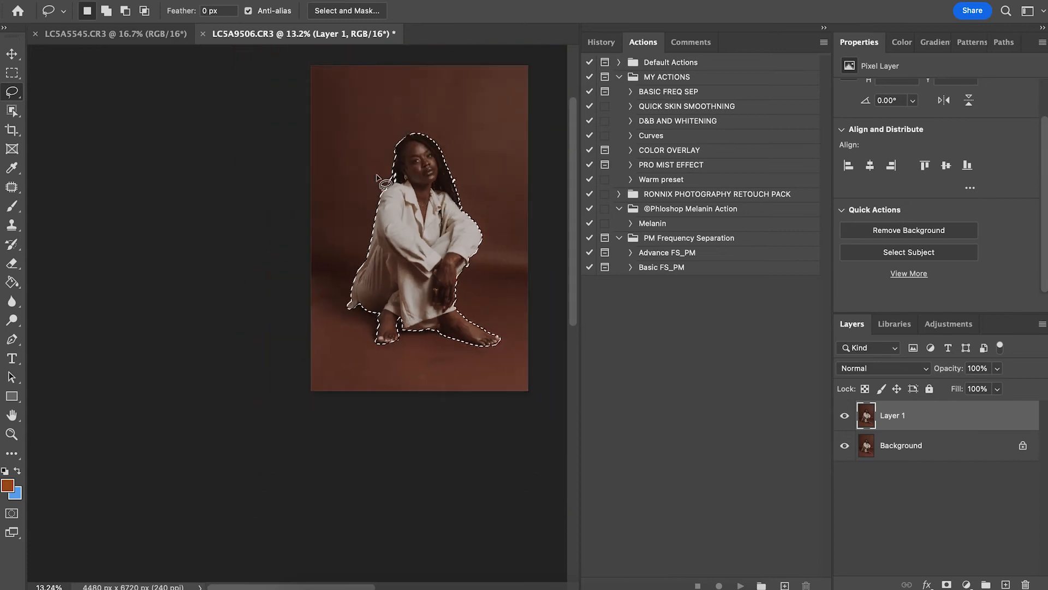
{"action": "right_click", "coordinate": [369, 158]}
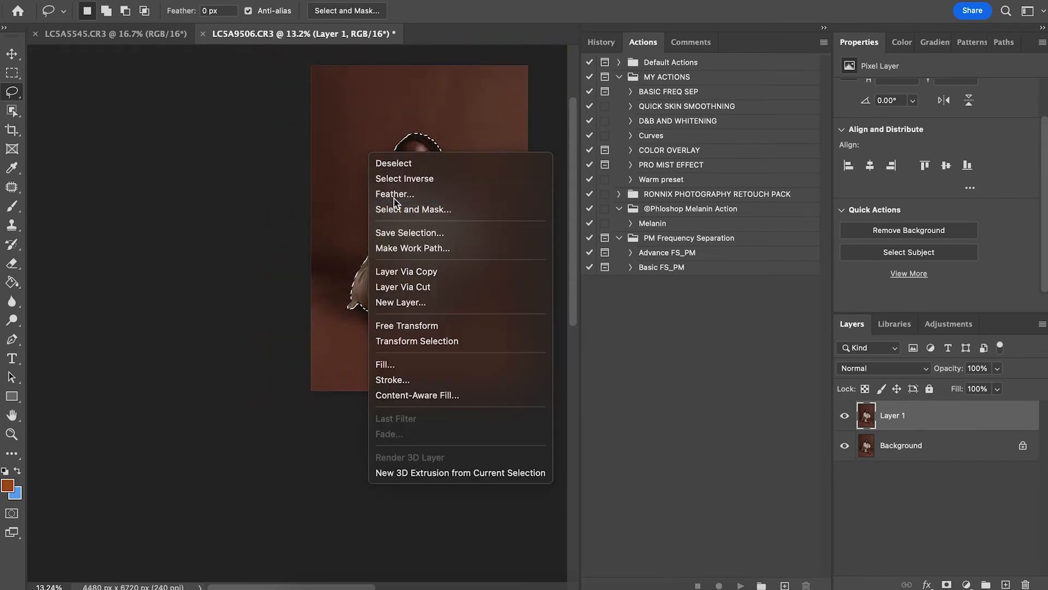
{"action": "left_click", "coordinate": [386, 192]}
{"action": "left_click", "coordinate": [513, 248]}
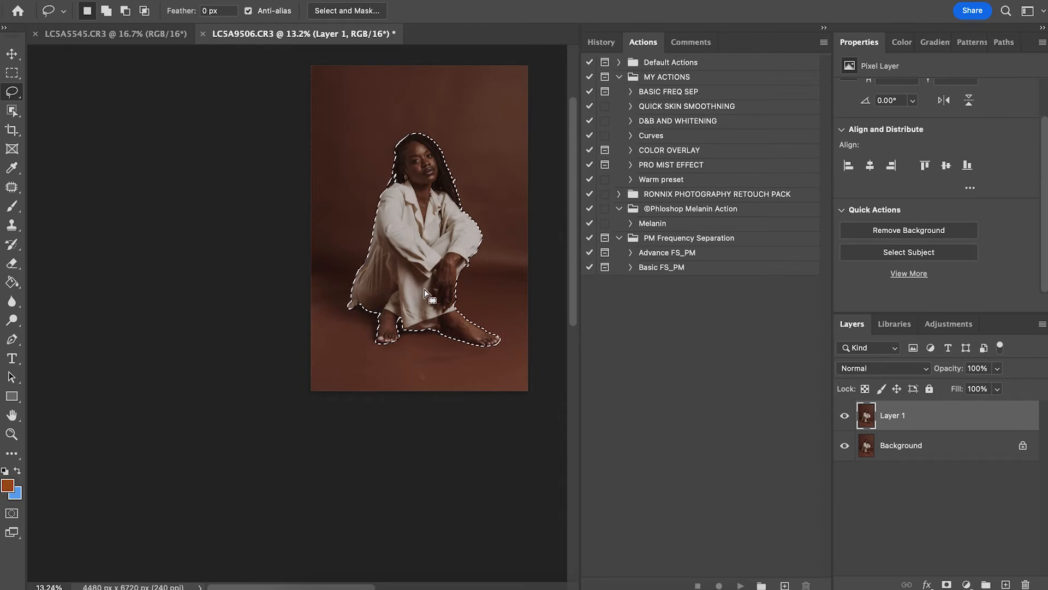
Copy the selected subject from Layer 1 onto a new layer.
{"action": "scroll", "coordinate": [425, 281], "scroll_direction": "up", "scroll_amount": 4}
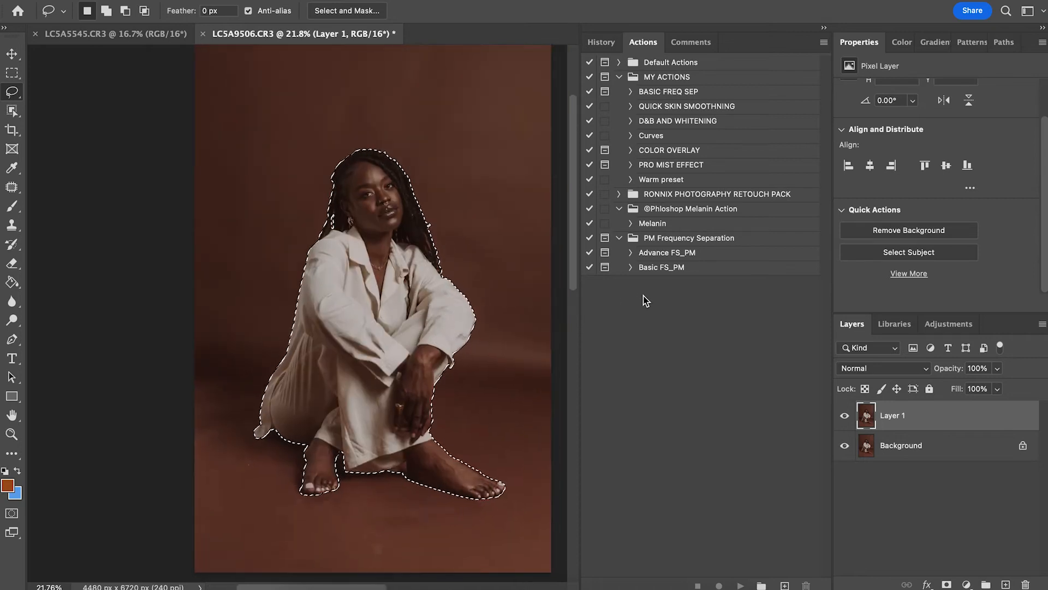
{"action": "key", "text": "ctrl+j"}
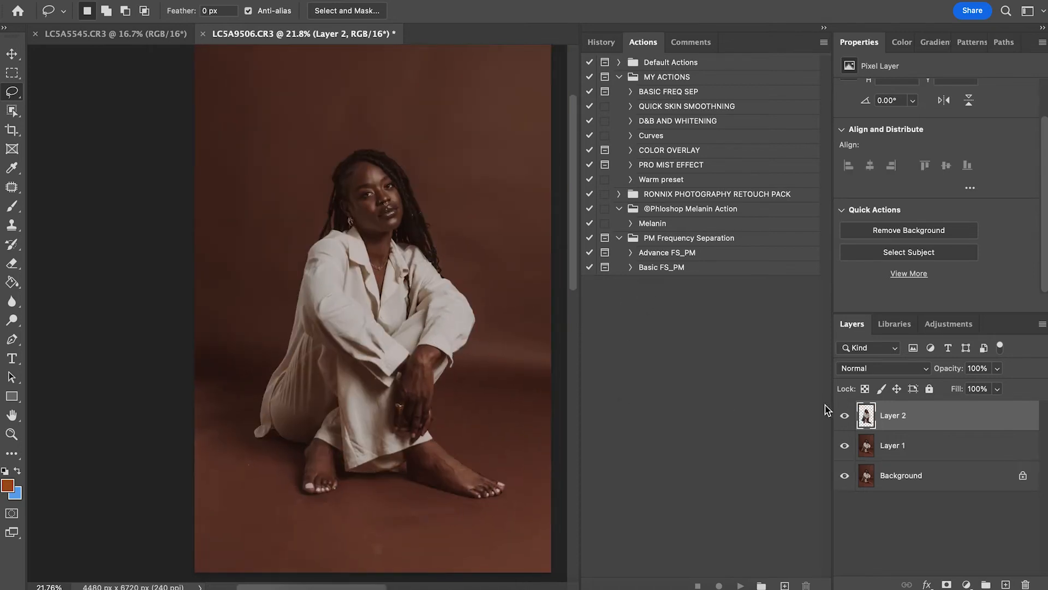
{"action": "left_click_drag", "start_coordinate": [868, 416], "coordinate": [896, 421]}
Examine the cutout on its own by temporarily hiding Layer 1 and Background, and restore both layers' visibility.
{"action": "left_click", "coordinate": [846, 446]}
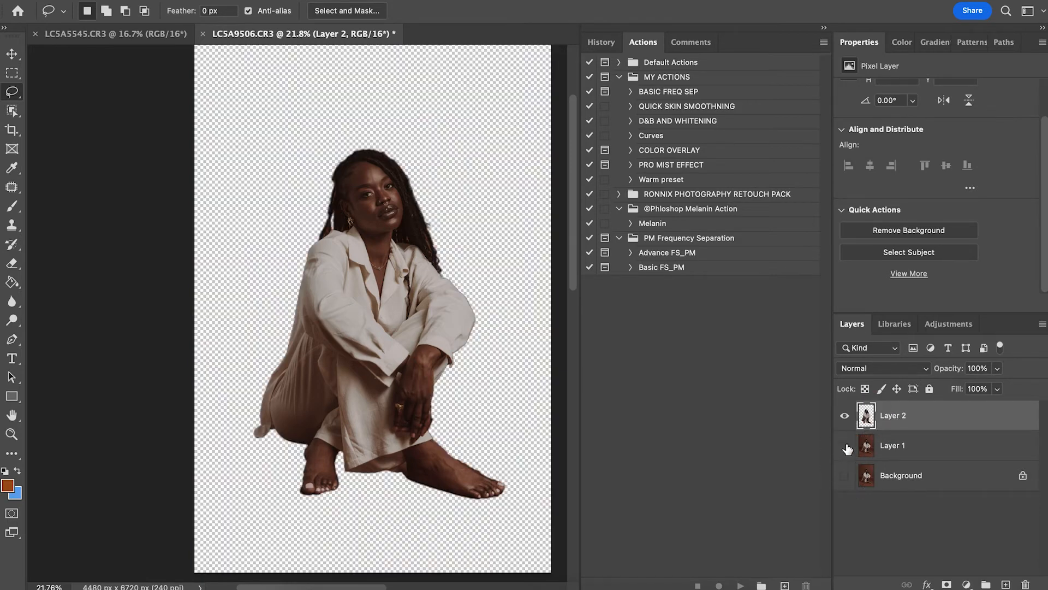
{"action": "left_click_drag", "start_coordinate": [391, 201], "coordinate": [440, 224]}
{"action": "left_click_drag", "start_coordinate": [434, 303], "coordinate": [411, 306]}
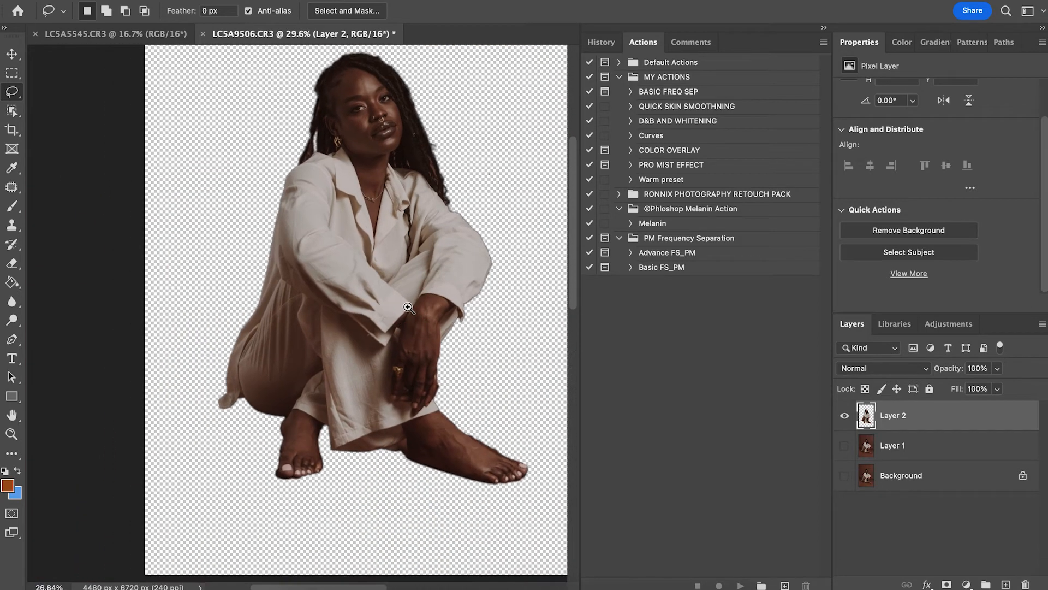
{"action": "left_click_drag", "start_coordinate": [845, 475], "coordinate": [837, 446]}
{"action": "left_click_drag", "start_coordinate": [354, 343], "coordinate": [300, 433]}
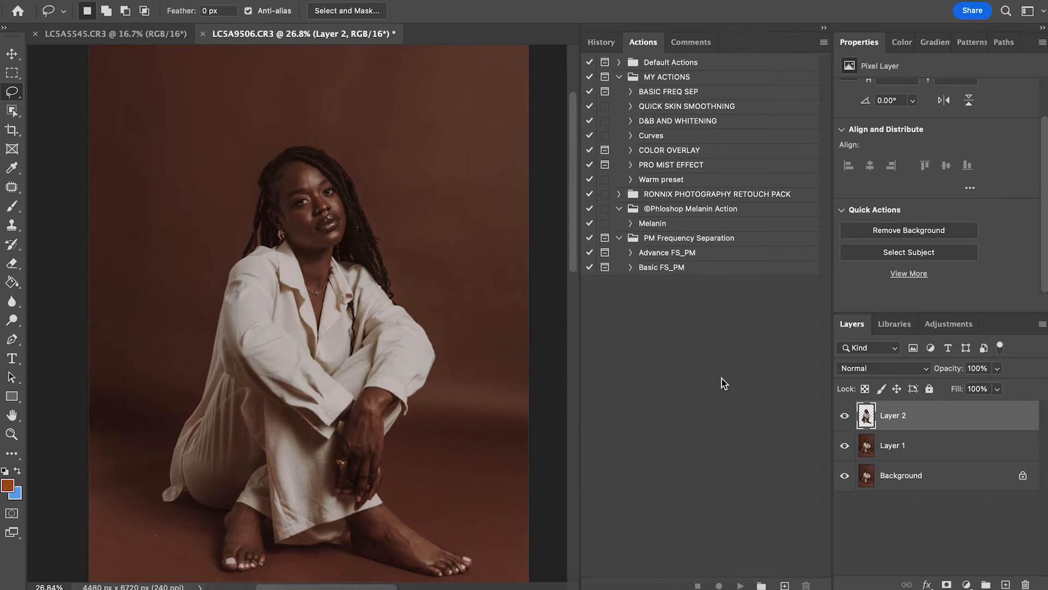
Load Layer 2's outline as a selection, invert it to cover the backdrop, and make Layer 1 active.
{"action": "left_click", "coordinate": [867, 416], "text": "super"}
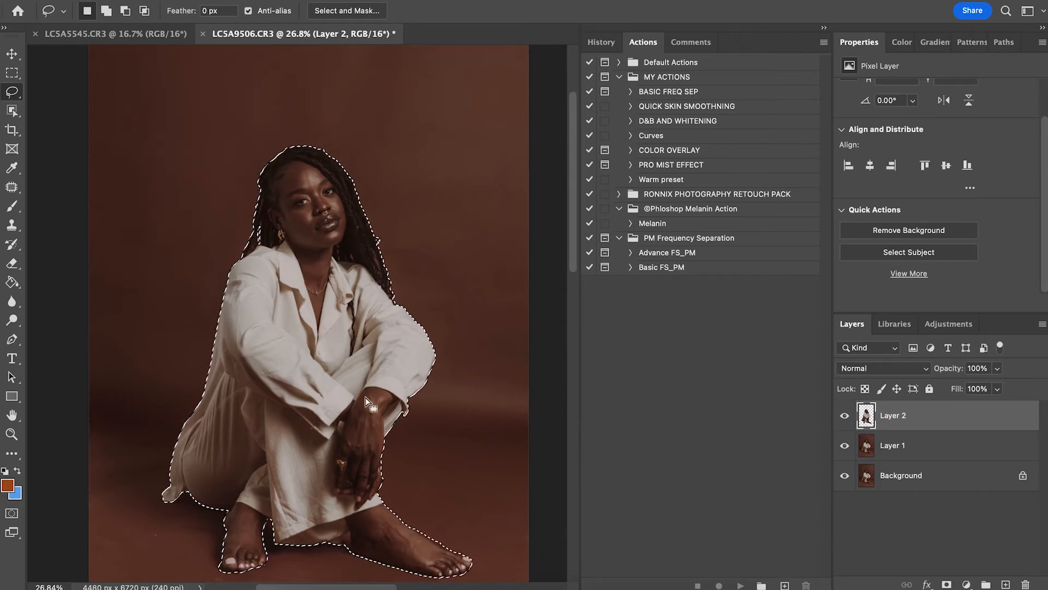
{"action": "right_click", "coordinate": [429, 186]}
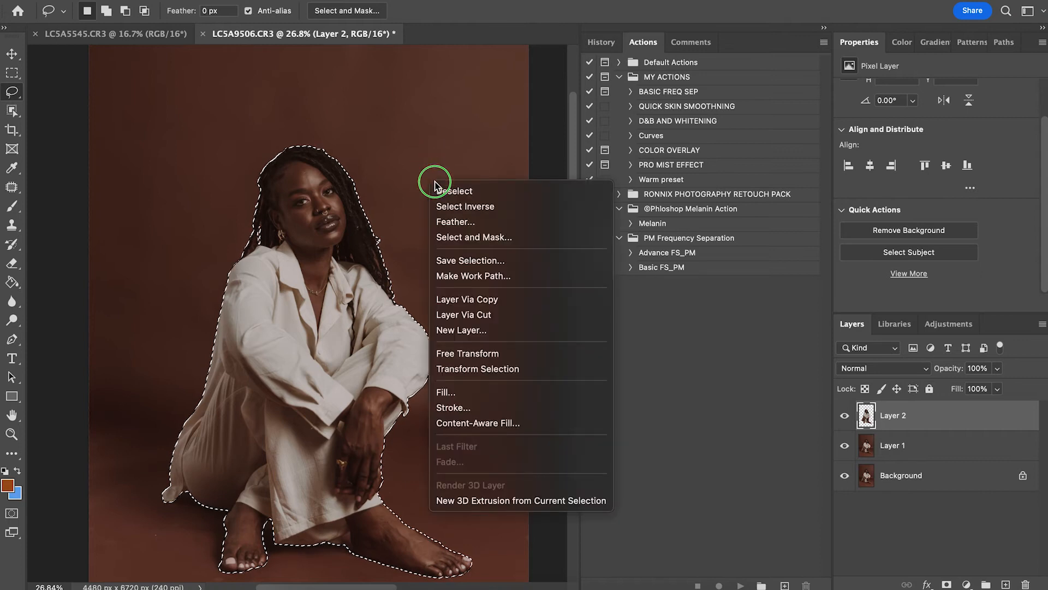
{"action": "left_click", "coordinate": [457, 212]}
{"action": "mouse_move", "coordinate": [475, 262]}
{"action": "left_mouse_down"}
{"action": "mouse_move", "coordinate": [433, 295]}
{"action": "mouse_move", "coordinate": [409, 297]}
{"action": "left_mouse_up"}
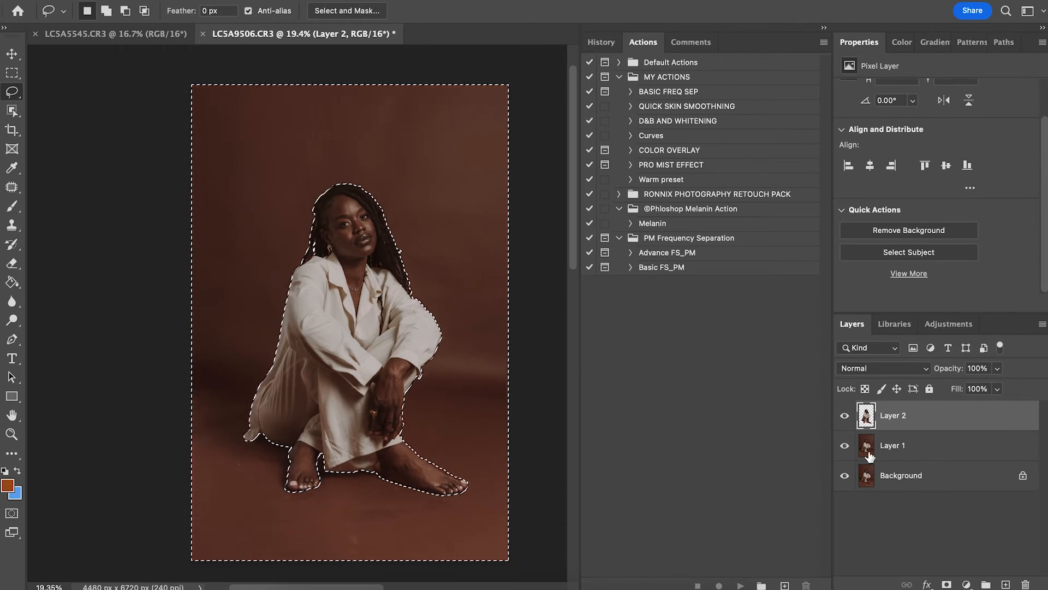
{"action": "left_click", "coordinate": [916, 451]}
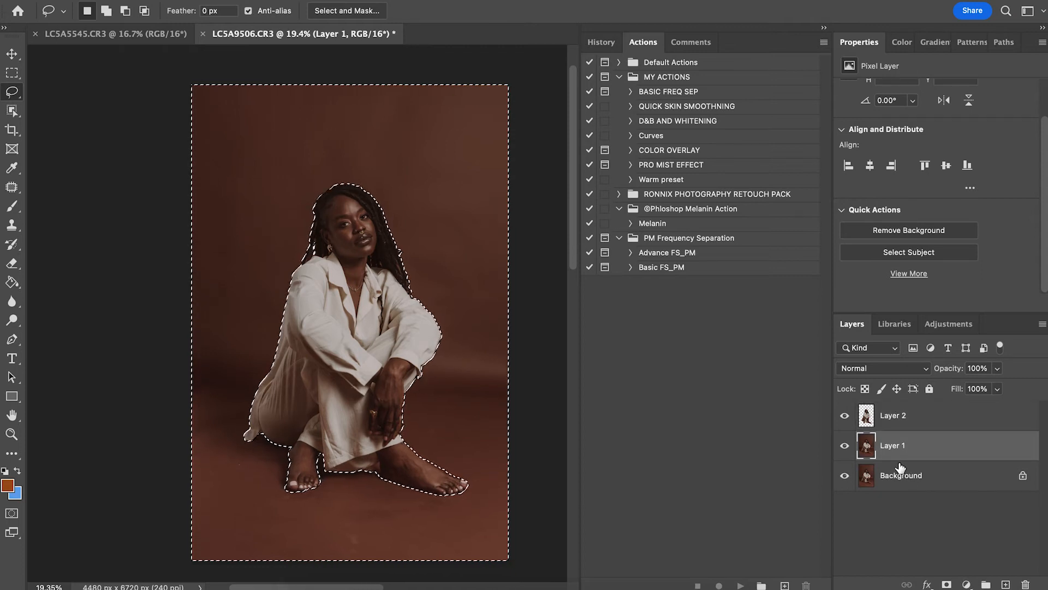
Copy the selected backdrop from Layer 1 onto its own new layer.
{"action": "key", "text": "ctrl+j"}
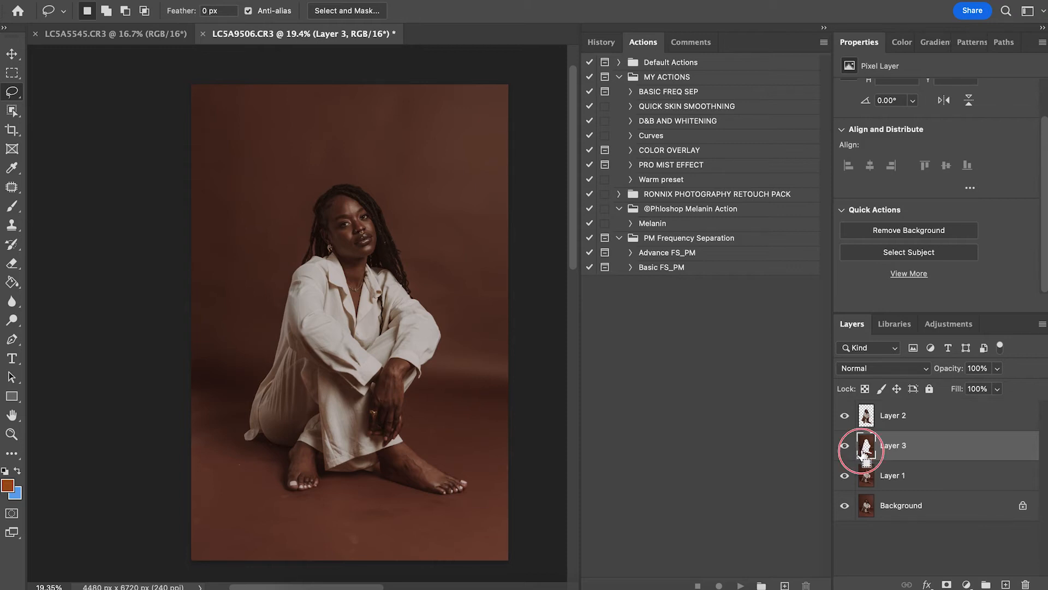
{"action": "left_click_drag", "start_coordinate": [863, 452], "coordinate": [893, 456]}
{"action": "key", "text": "super+space"}
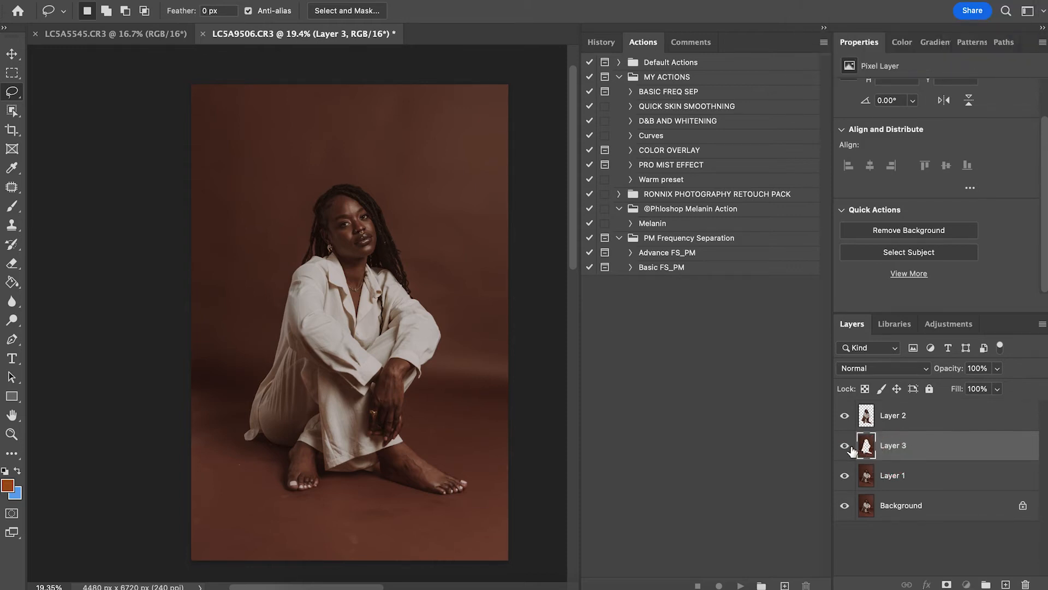
Examine the backdrop cutout on its own and together with the subject cutout, and restore the visibility of all layers.
{"action": "left_click", "coordinate": [845, 507]}
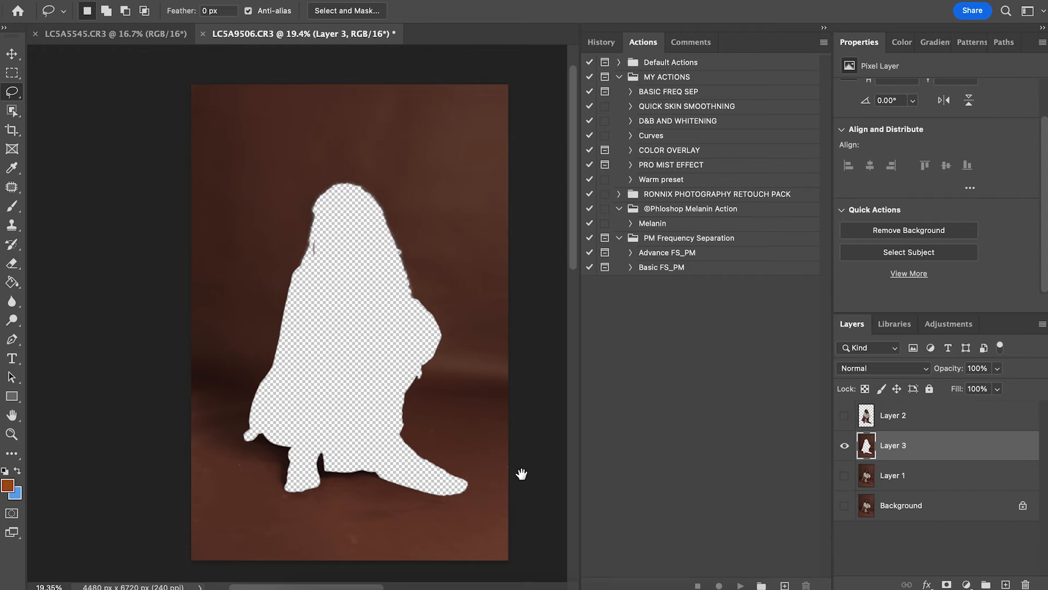
{"action": "left_click", "coordinate": [846, 417]}
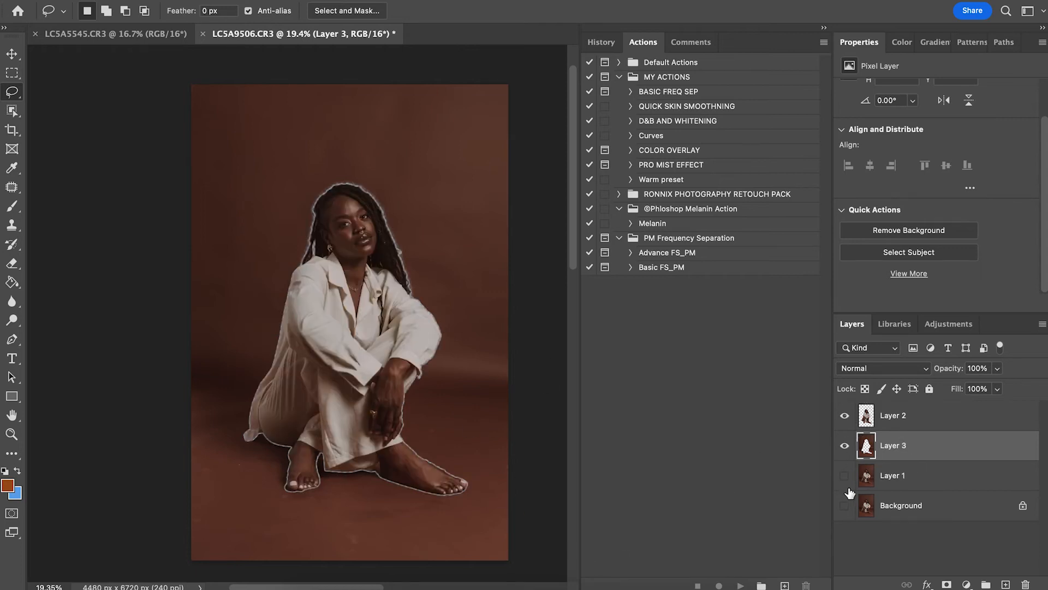
{"action": "left_click", "coordinate": [845, 506]}
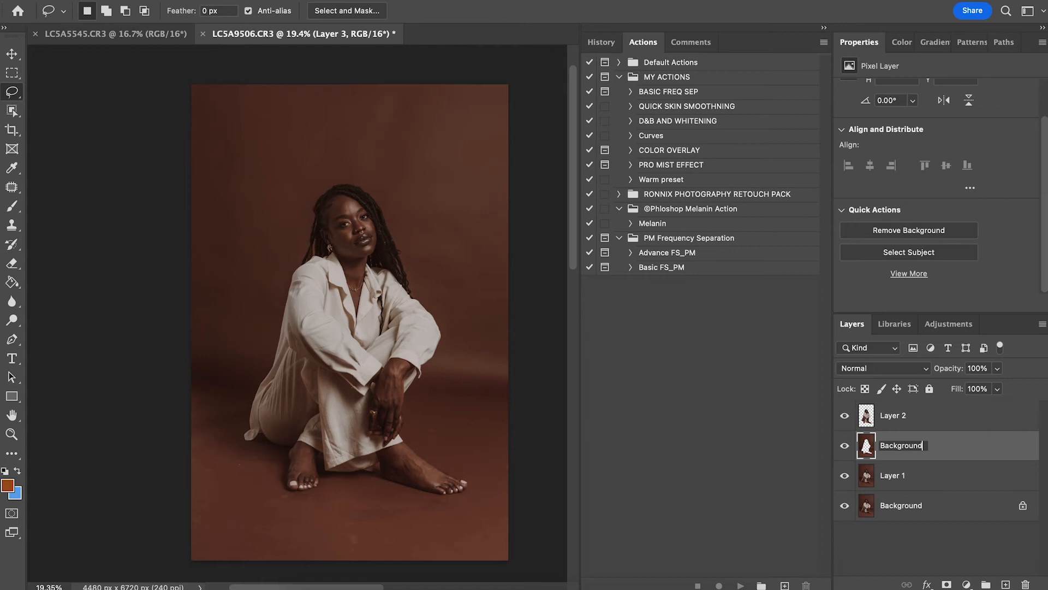
Rename the backdrop cutout layer as Background and the woman's cutout layer as Subject.
{"action": "left_click", "coordinate": [950, 412]}
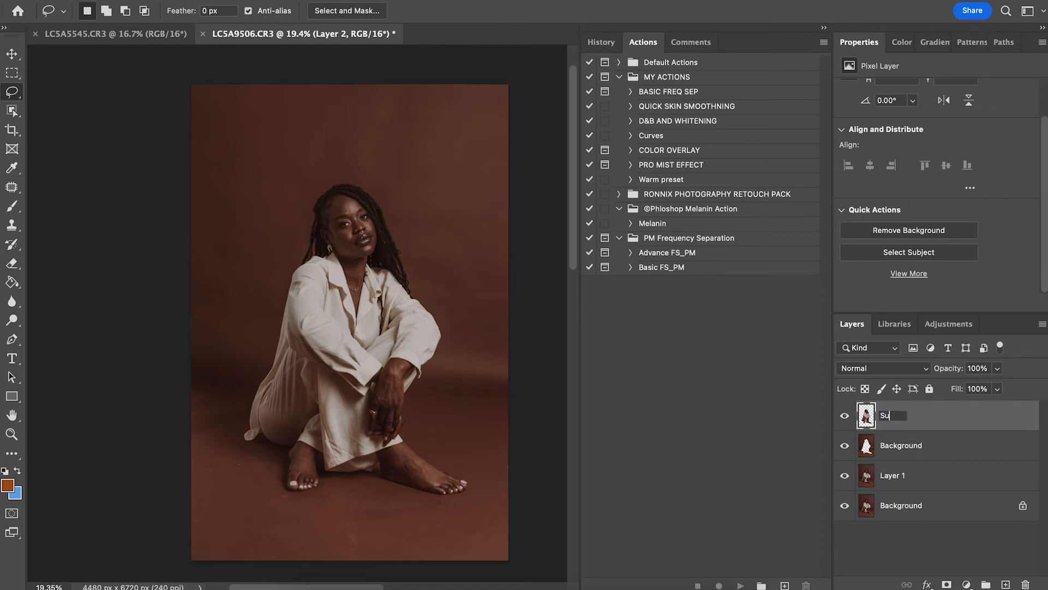
{"action": "left_click", "coordinate": [901, 477]}
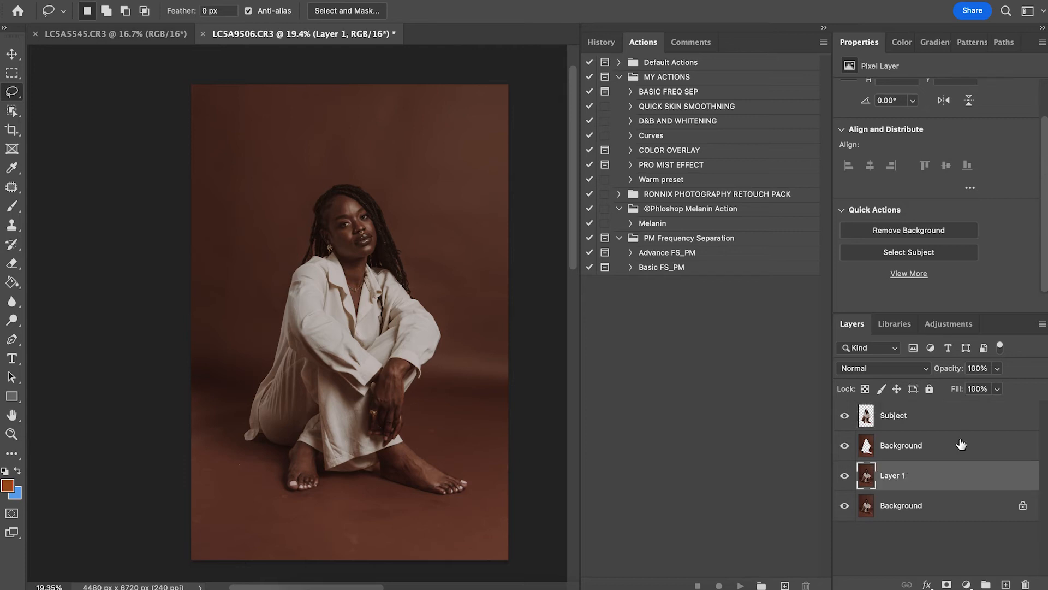
Apply a strong Gaussian Blur to the backdrop cutout layer, trying several radii to smooth out the backdrop's creases and tones.
{"action": "left_click", "coordinate": [931, 443]}
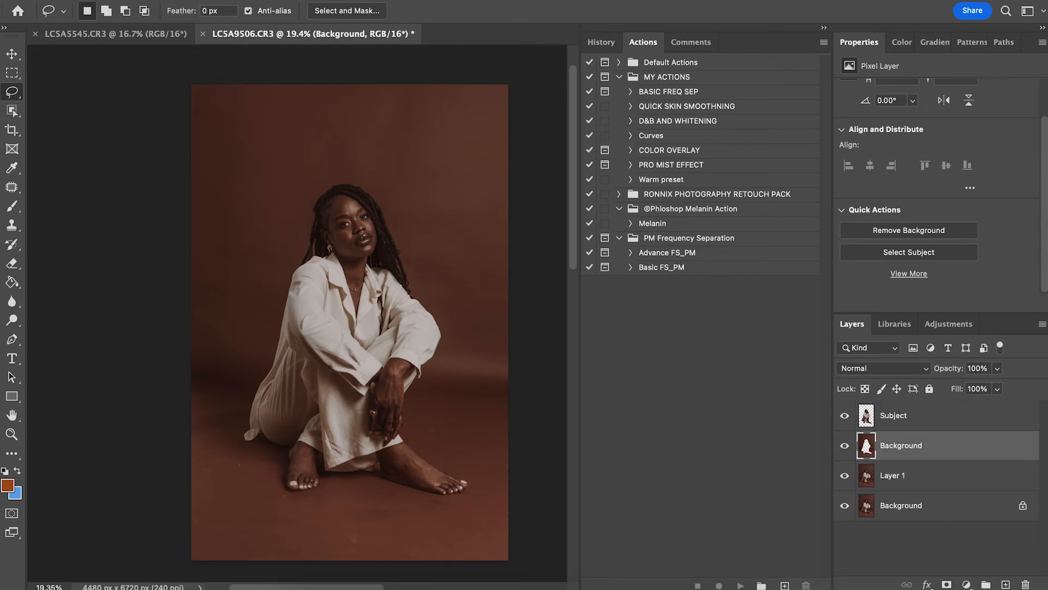
{"action": "mouse_move", "coordinate": [361, 162]}
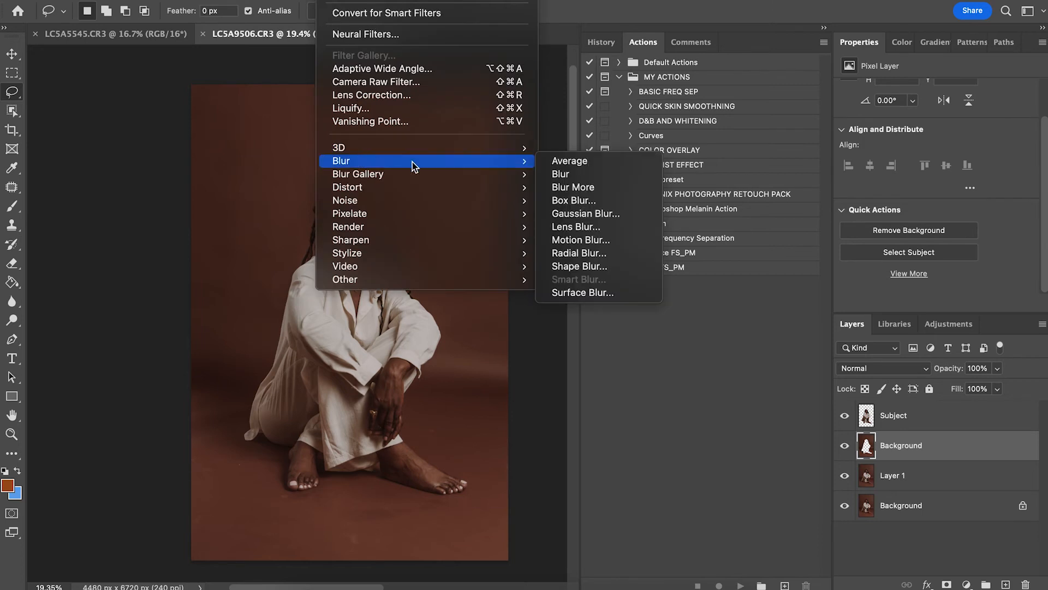
{"action": "left_click", "coordinate": [581, 214]}
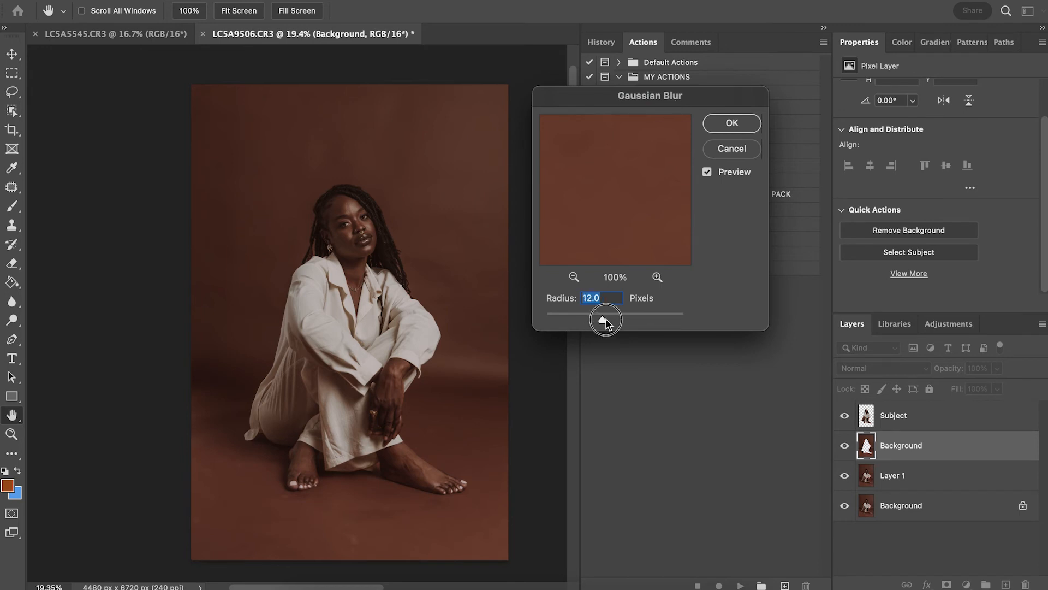
{"action": "left_click_drag", "start_coordinate": [604, 320], "coordinate": [651, 320]}
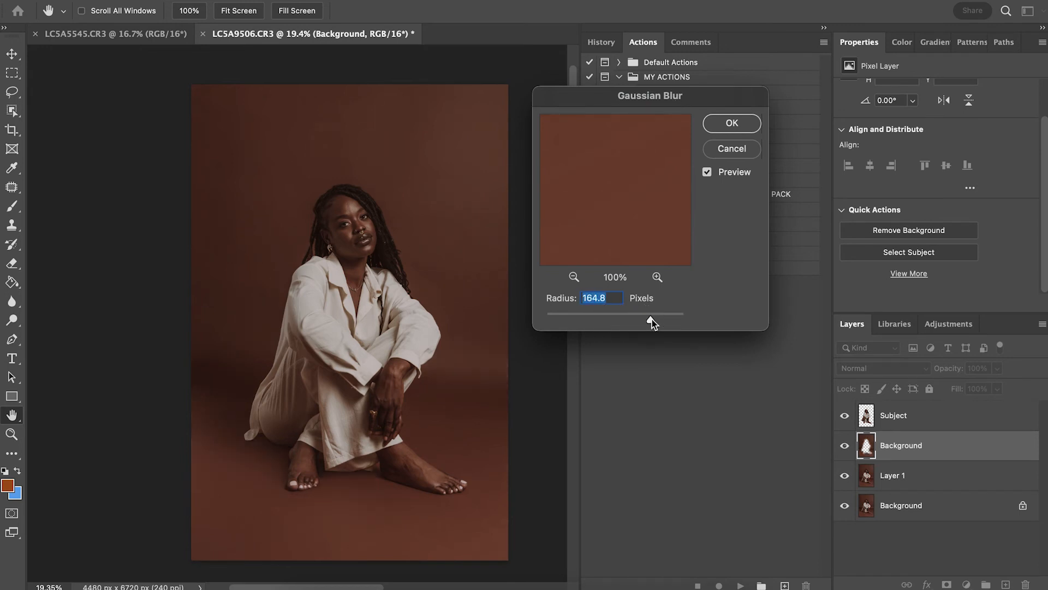
{"action": "left_click", "coordinate": [668, 315]}
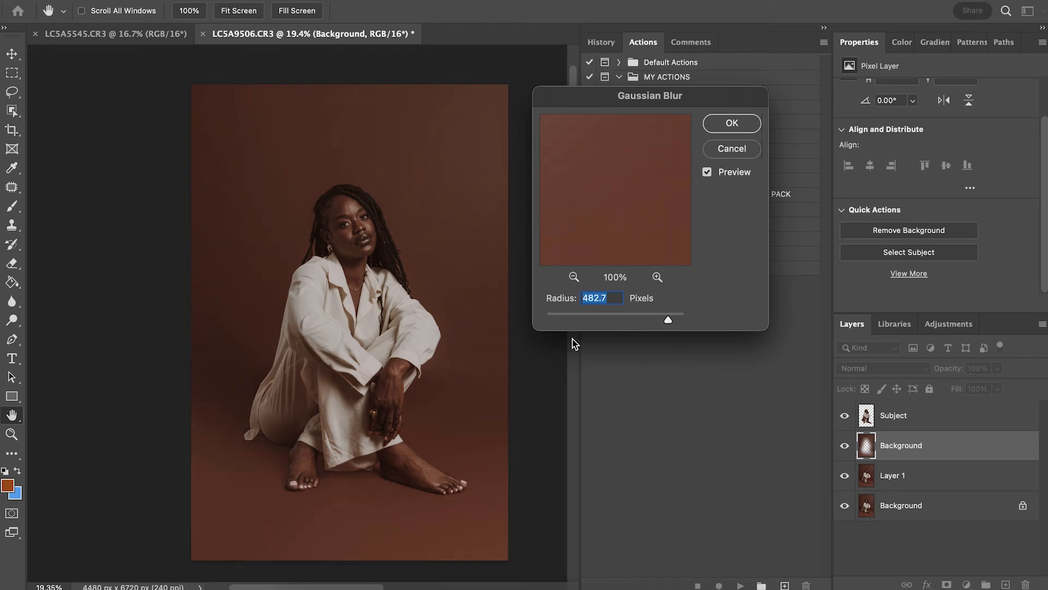
{"action": "left_click", "coordinate": [632, 319]}
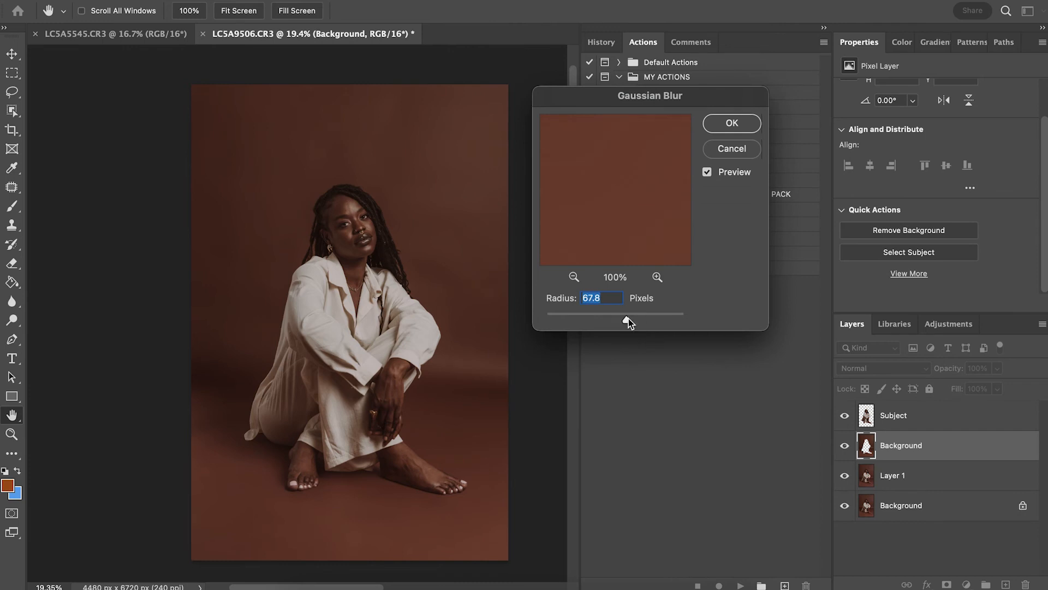
{"action": "left_click_drag", "start_coordinate": [628, 319], "coordinate": [650, 322]}
{"action": "left_click", "coordinate": [724, 126]}
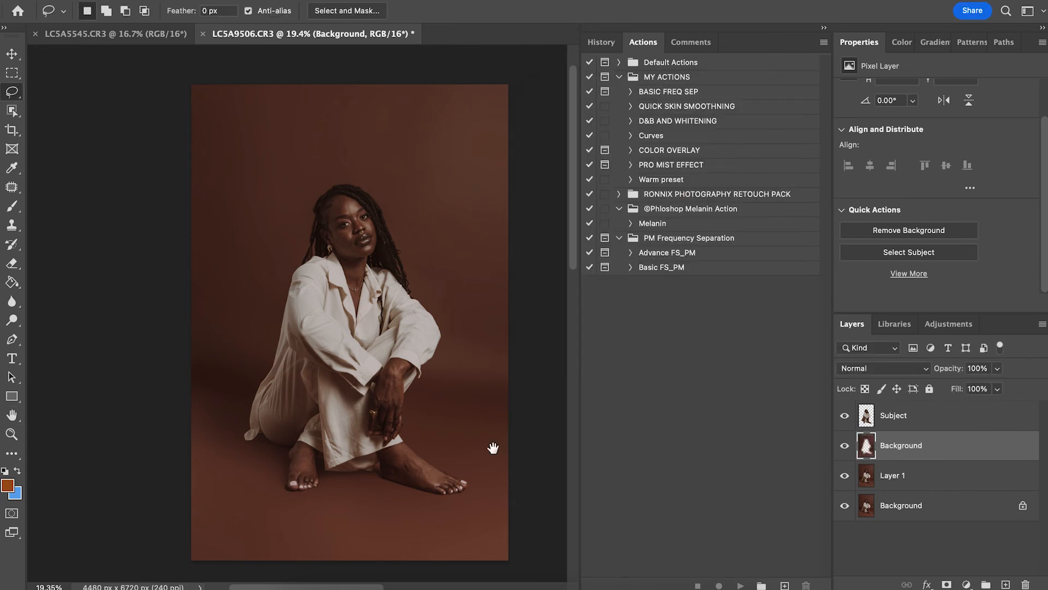
Compare the backdrop before and after the blur by toggling the blurred layer's visibility, and leave it visible.
{"action": "left_click", "coordinate": [846, 447]}
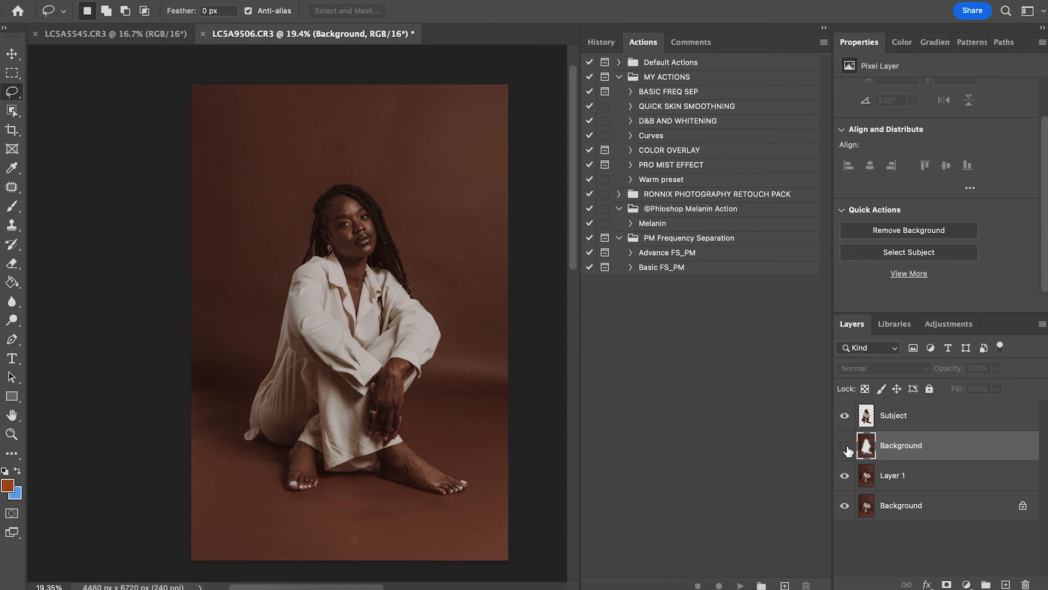
{"action": "left_click", "coordinate": [846, 448]}
{"action": "left_click", "coordinate": [846, 448]}
{"action": "left_click", "coordinate": [846, 448]}
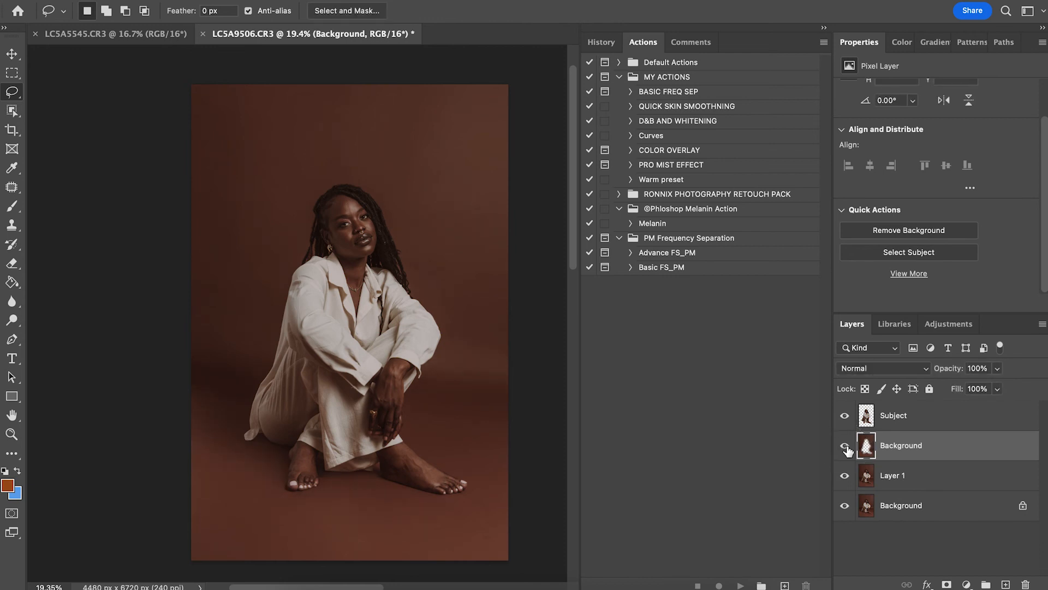
Stamp all visible layers into a new merged layer above the Subject layer.
{"action": "left_click", "coordinate": [944, 425]}
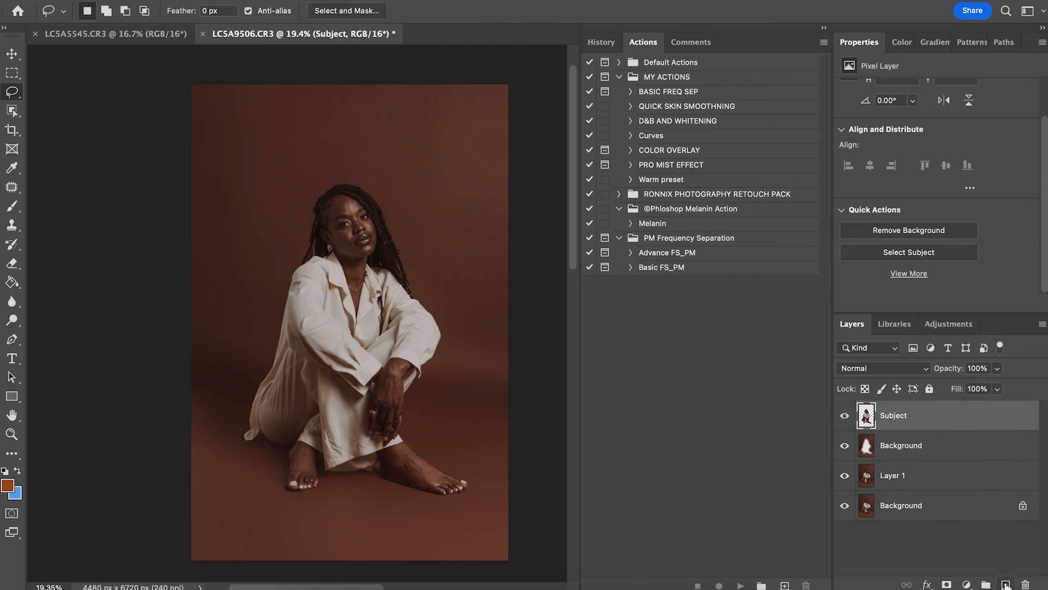
{"action": "key", "text": "super+alt+shift+e"}
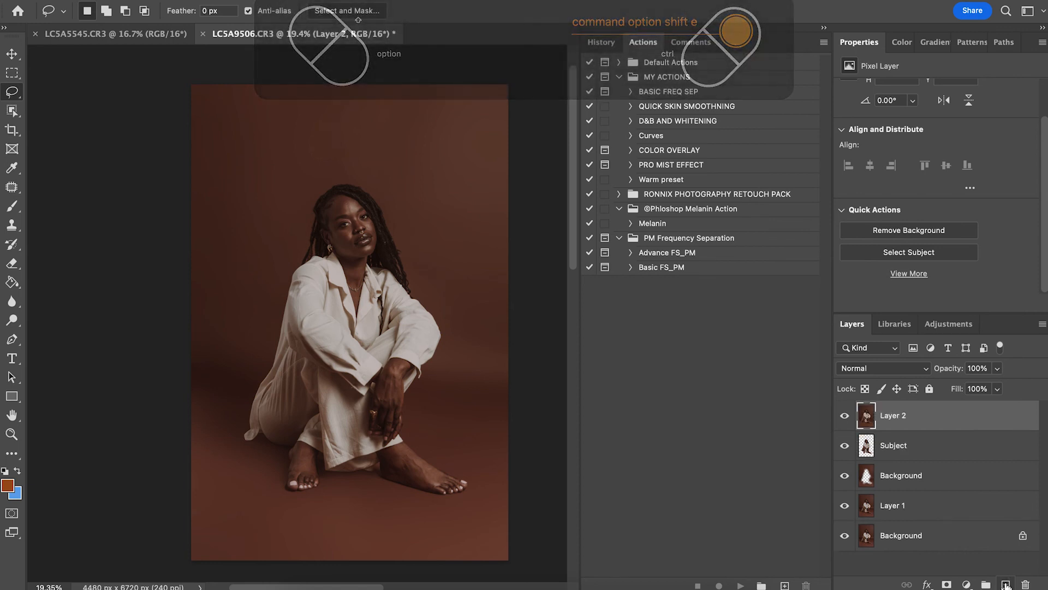